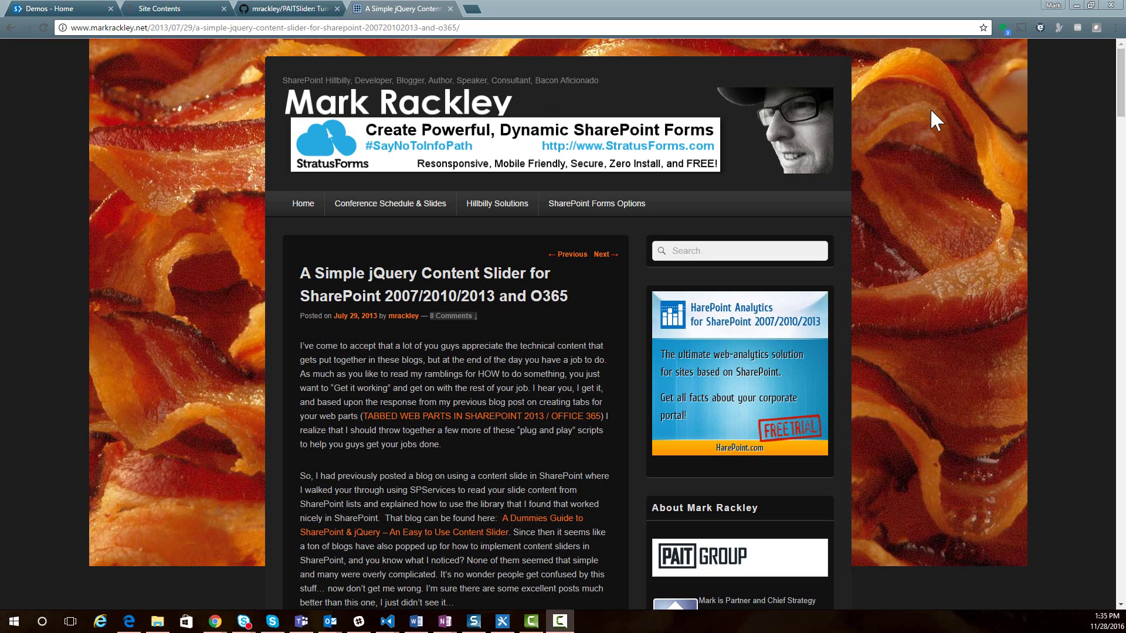
Switch to the mrackley/PAITSlider GitHub repository tab
click(305, 9)
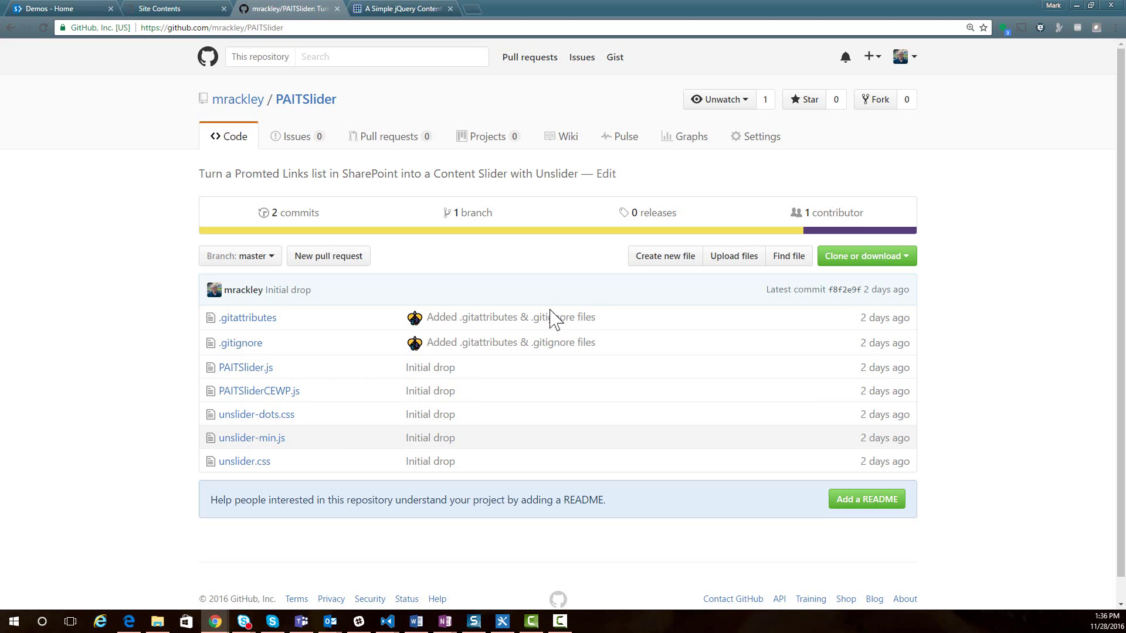
Switch to the SharePoint Demos - Home browser tab
click(44, 10)
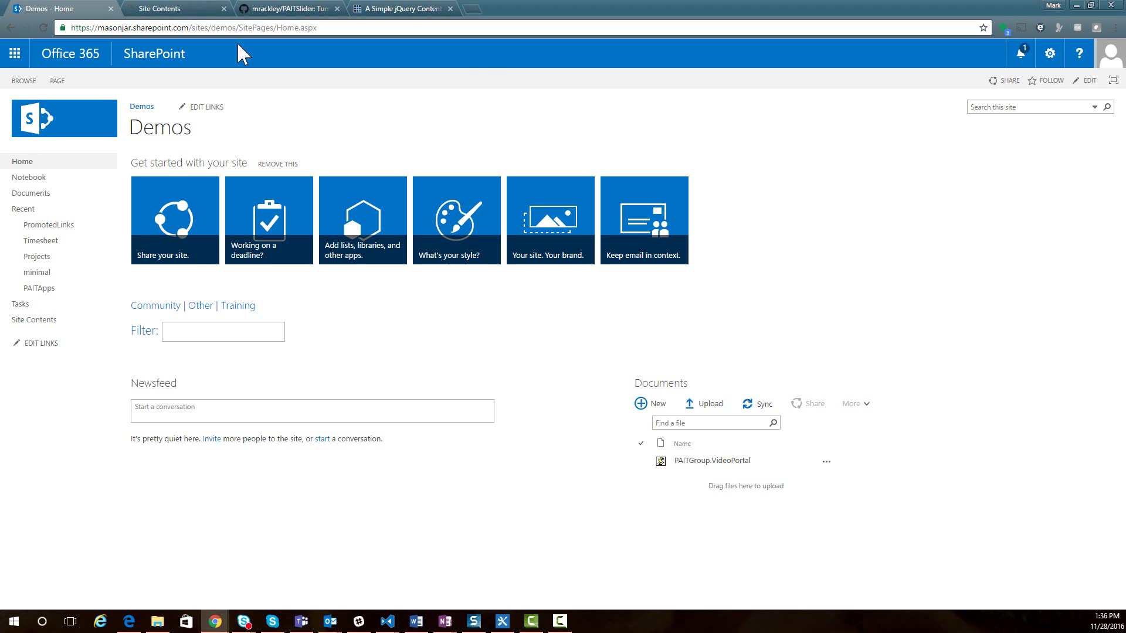
Open the gear Settings menu on the Demos home page
click(1049, 54)
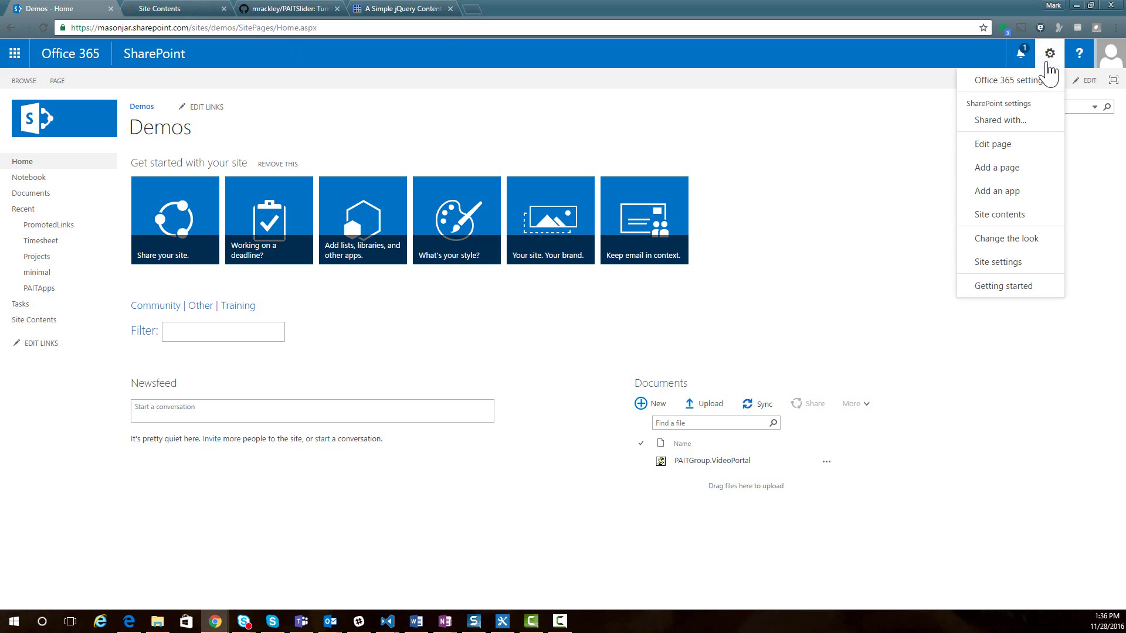
Search apps for 'promoted' and create a Promoted Links list named 'Promoted'
click(997, 192)
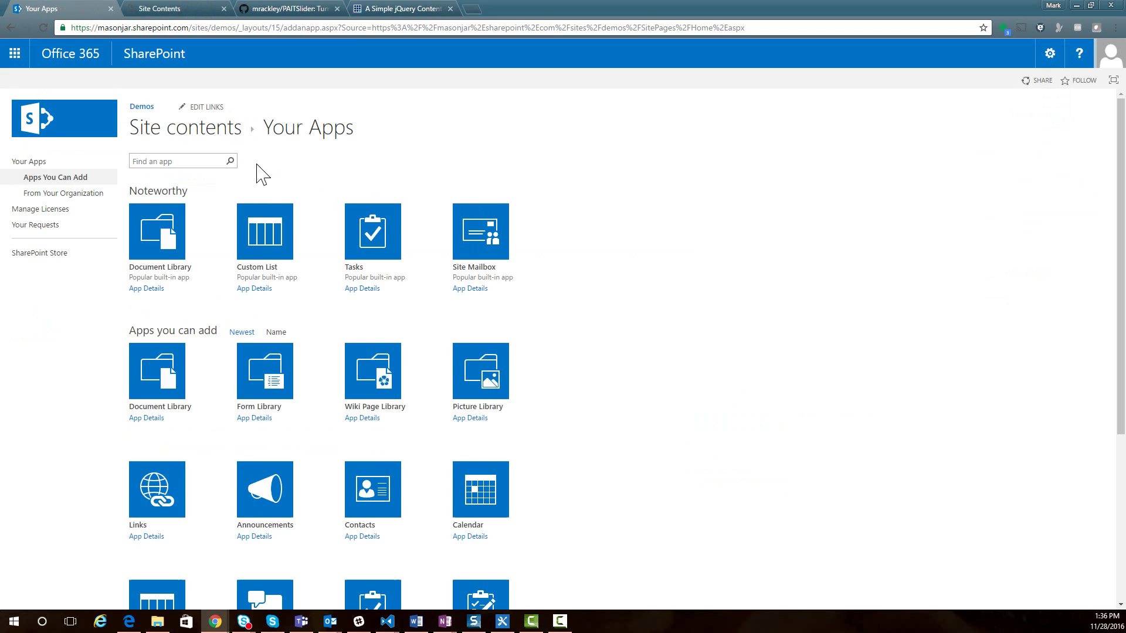
click(204, 162)
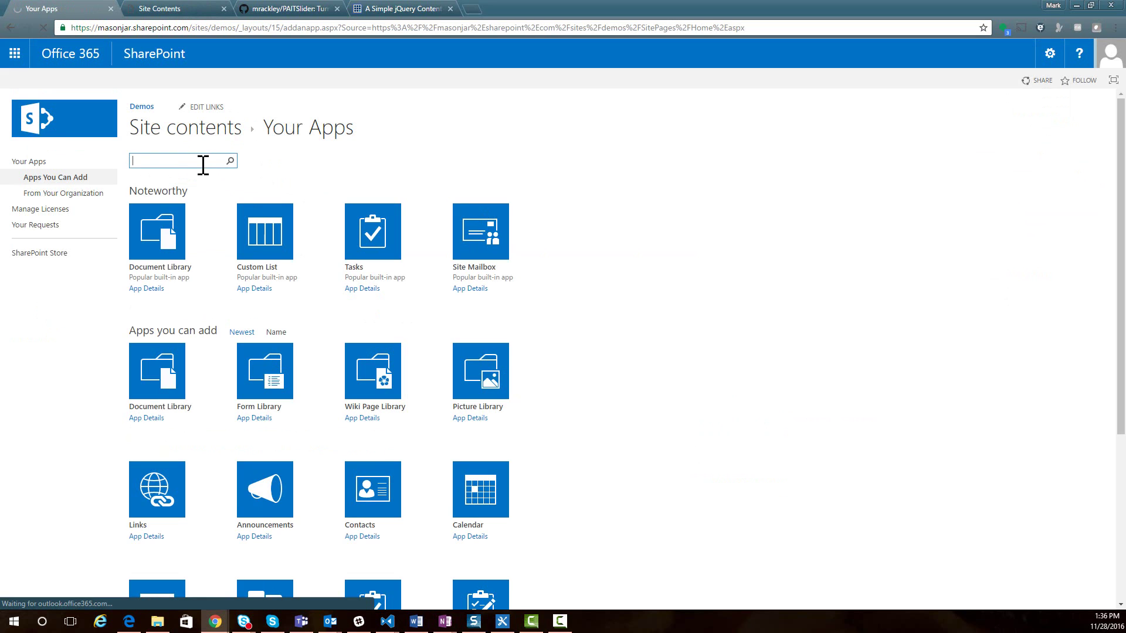
text(promote)
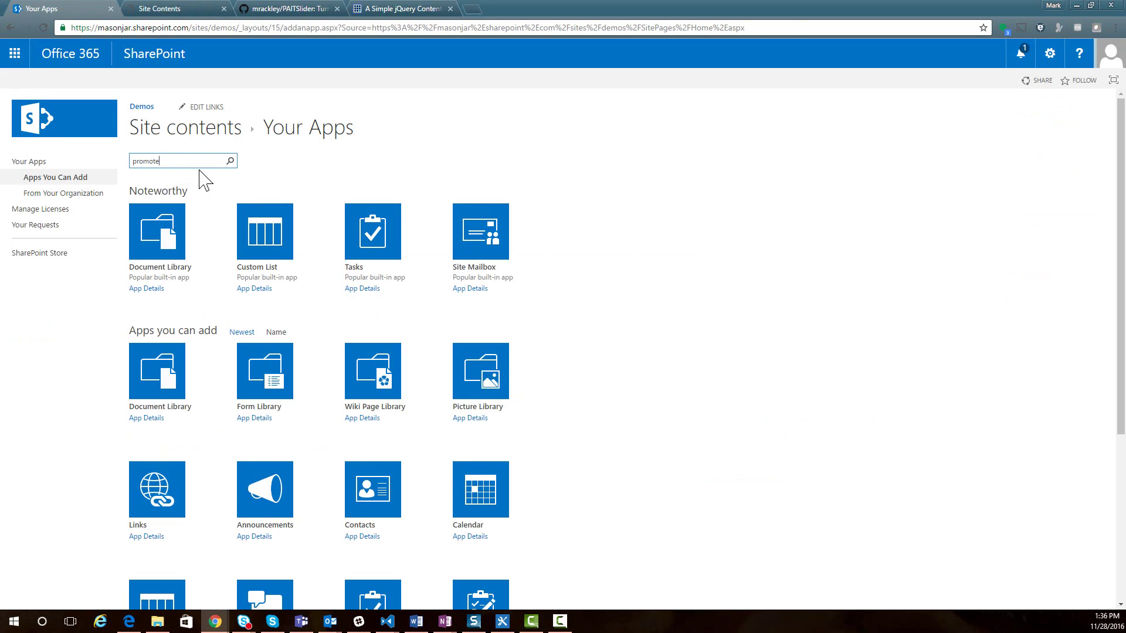
text(d)
key(Return)
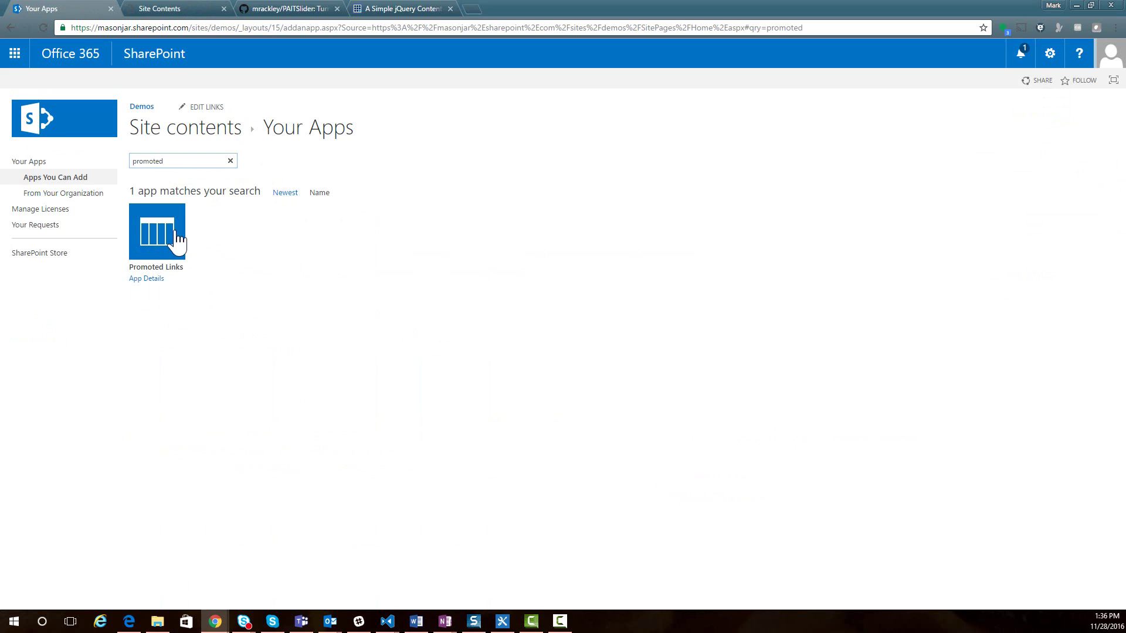
click(176, 240)
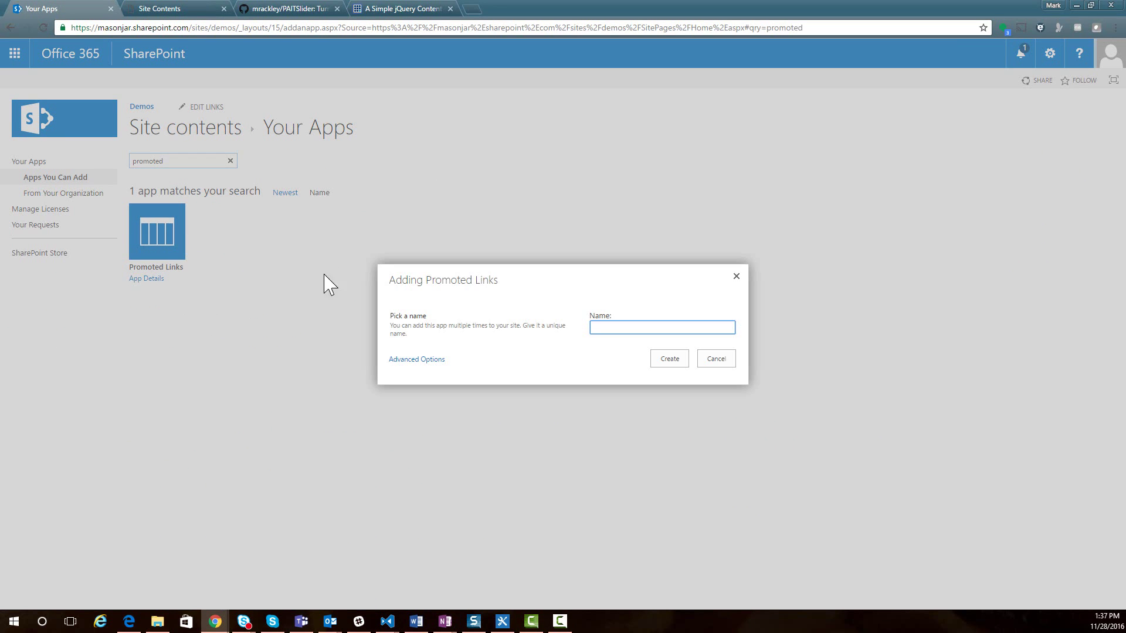
text(Promoted)
click(667, 360)
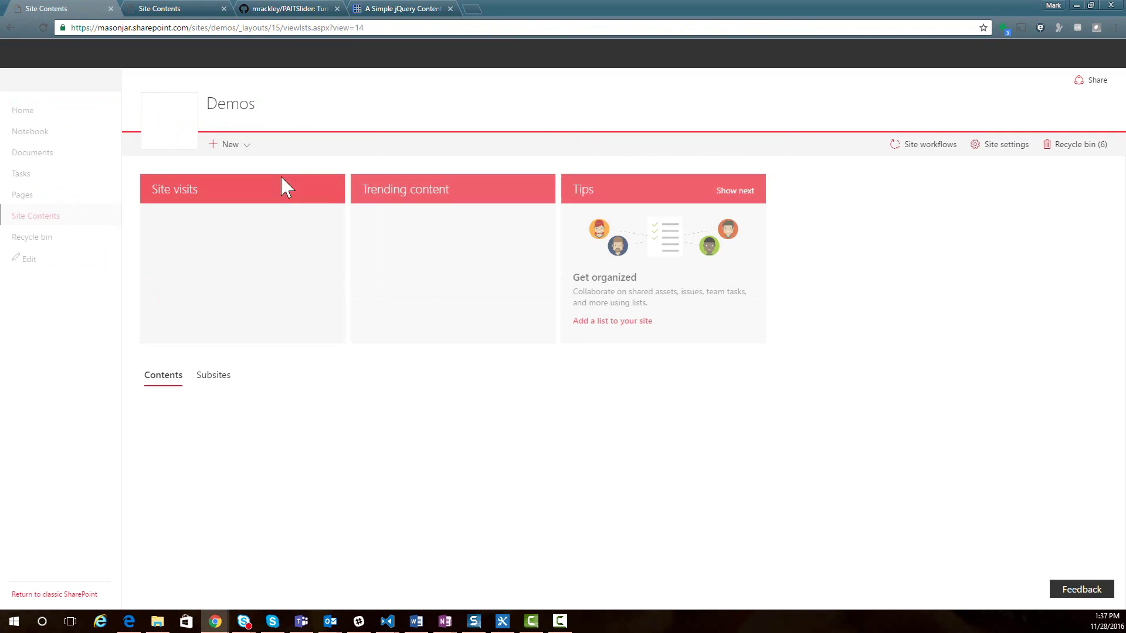
Open the Promoted list and switch it to the All Promoted Links view
scroll(293, 426, down, 2)
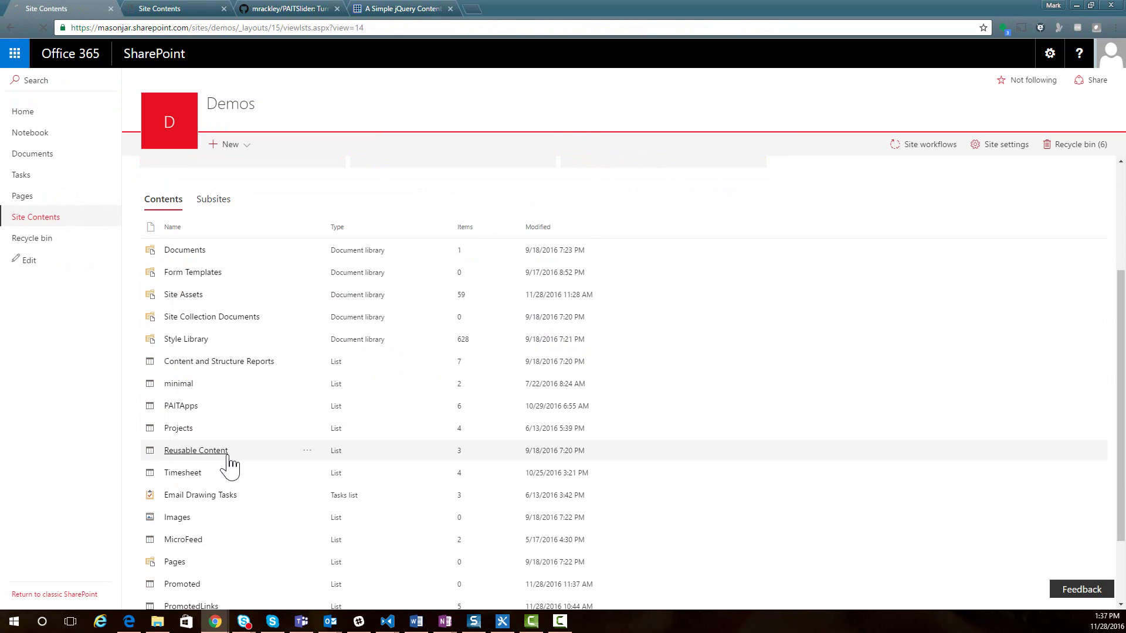
scroll(235, 492, down, 1)
click(187, 532)
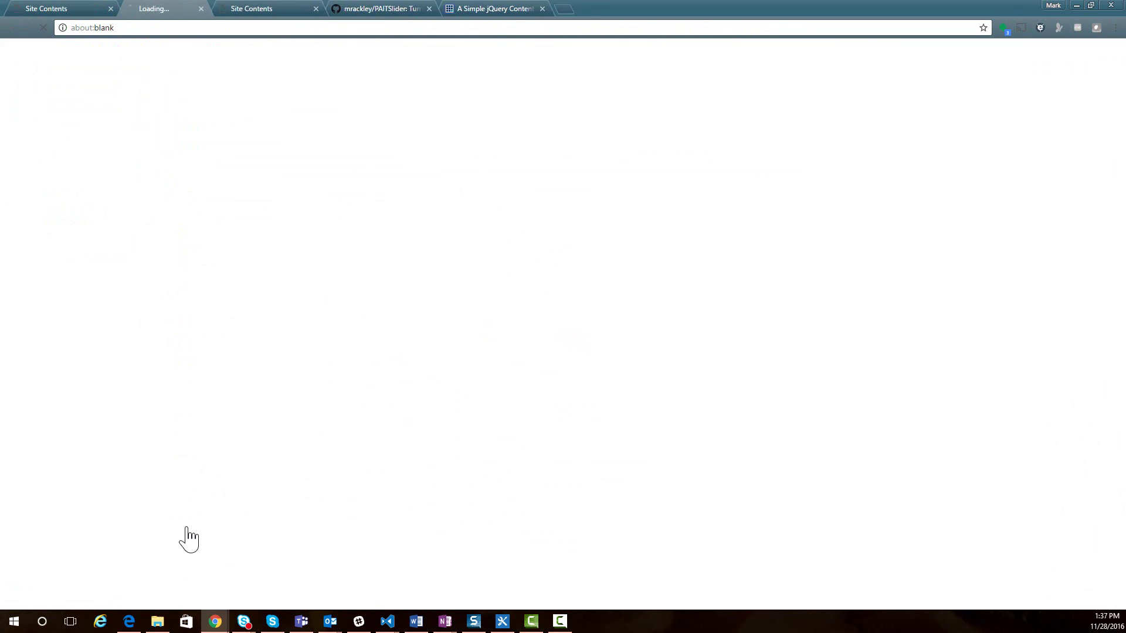
click(86, 83)
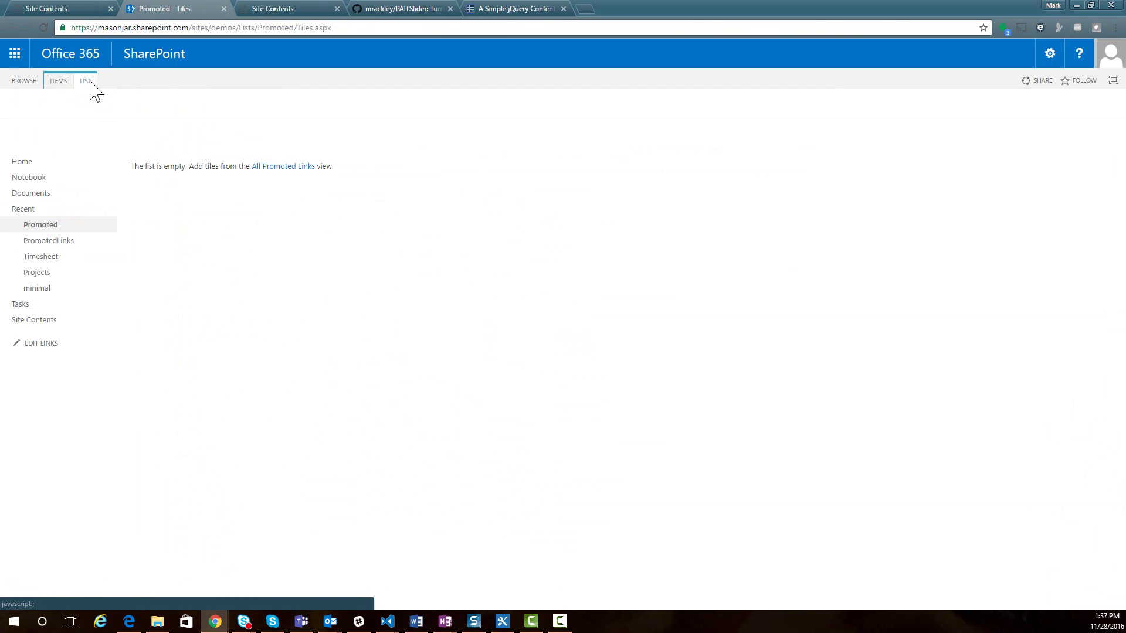
click(181, 113)
click(174, 168)
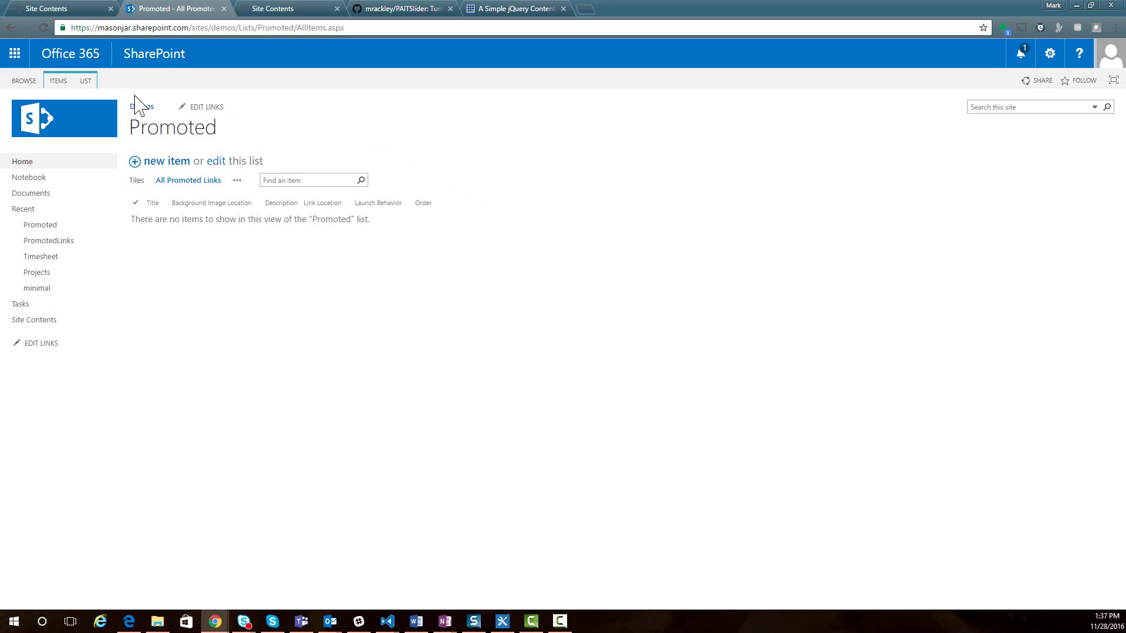
In List Settings, change the Description column to Enhanced rich text
click(93, 84)
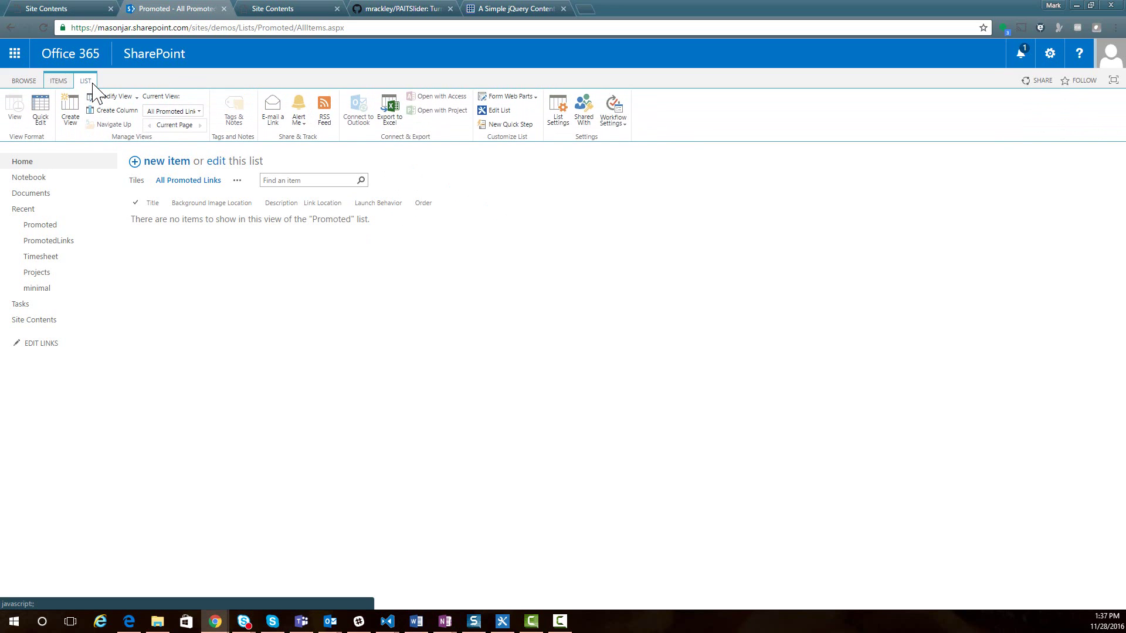
click(557, 117)
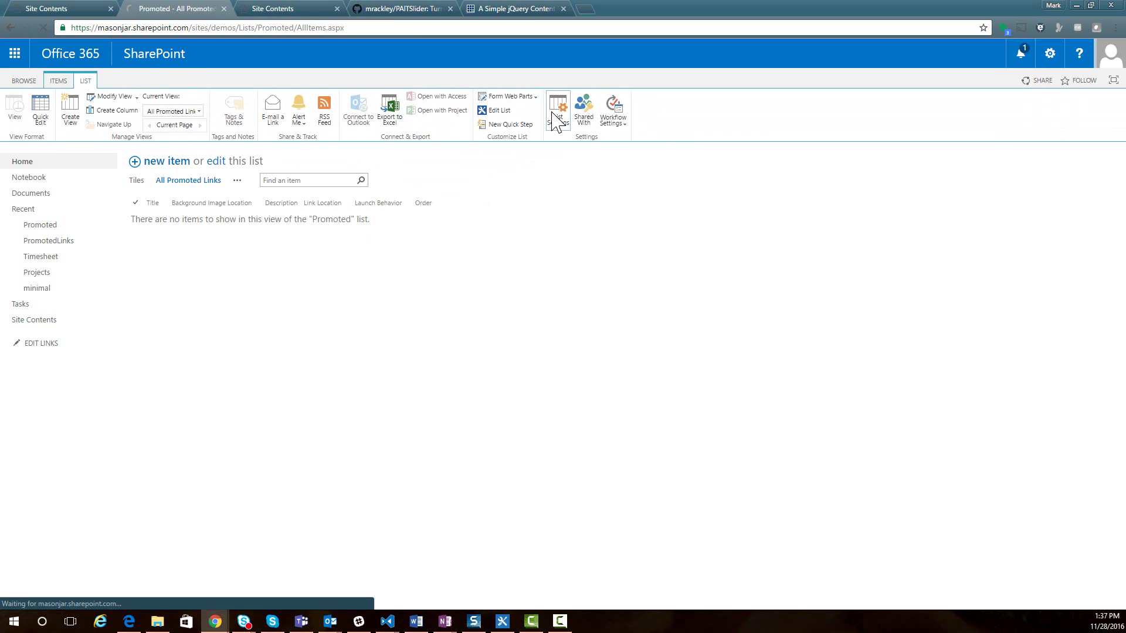
scroll(272, 533, down, 1)
click(158, 466)
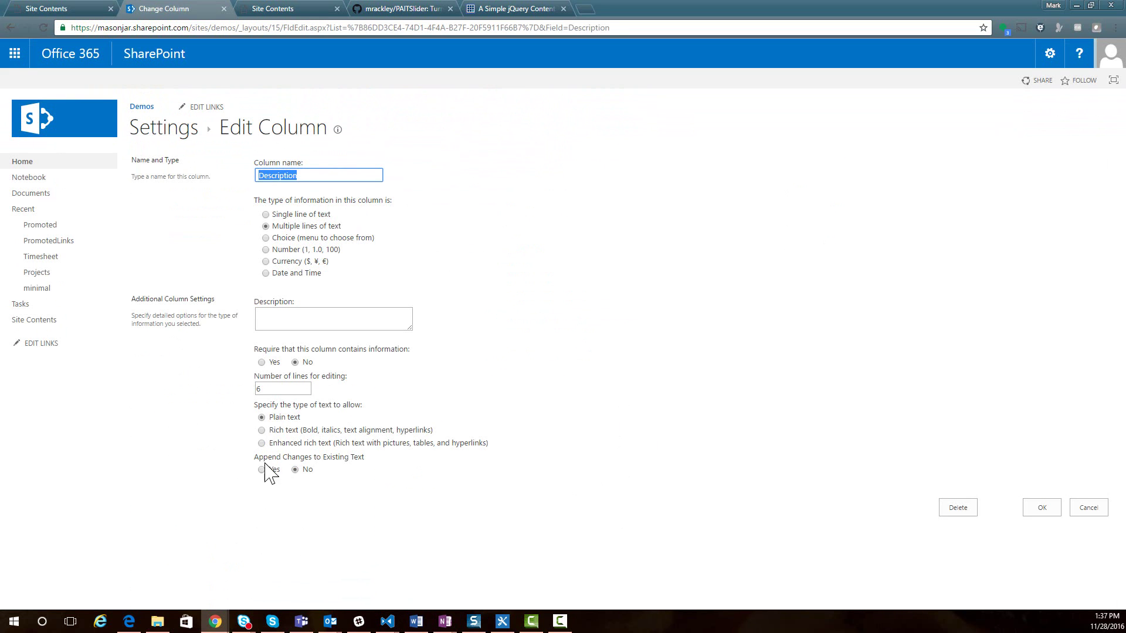
click(262, 443)
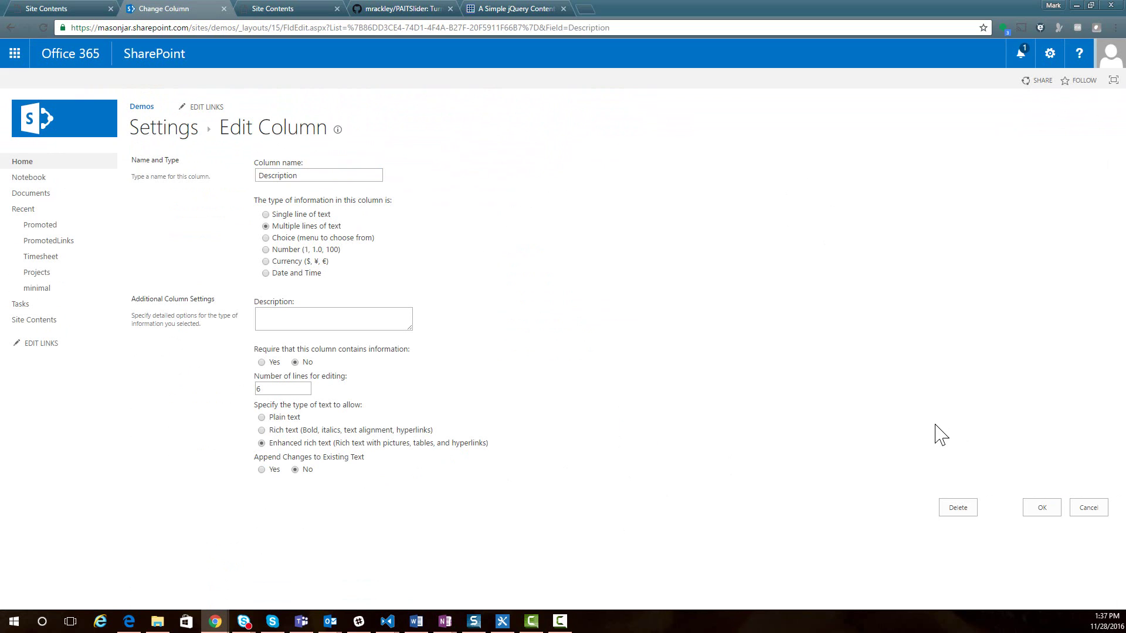
click(1049, 509)
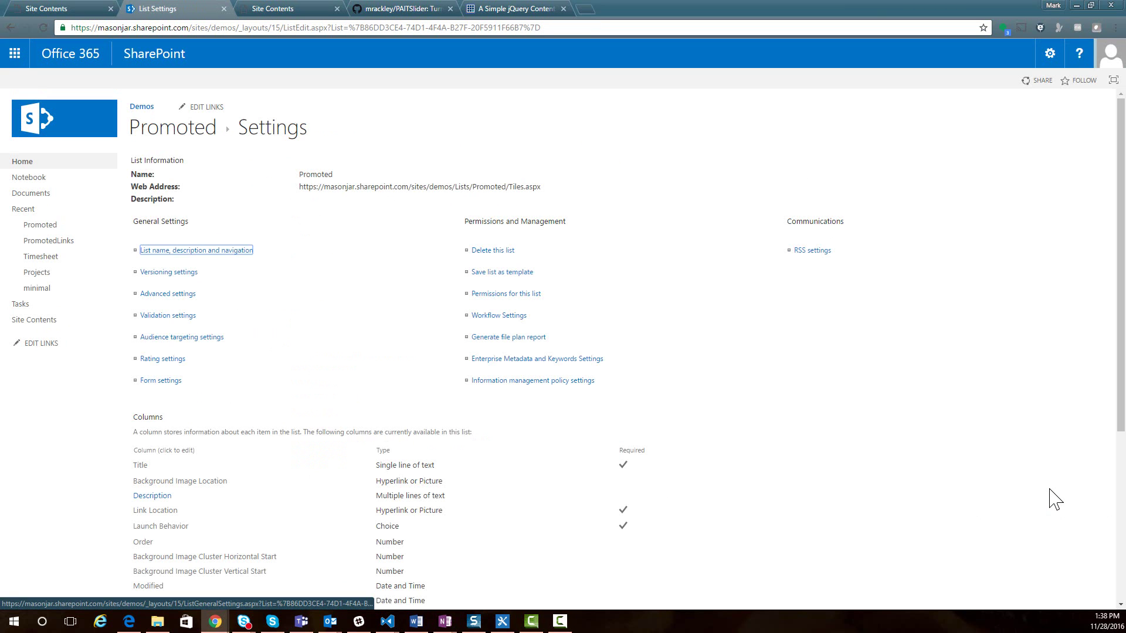
key(Return)
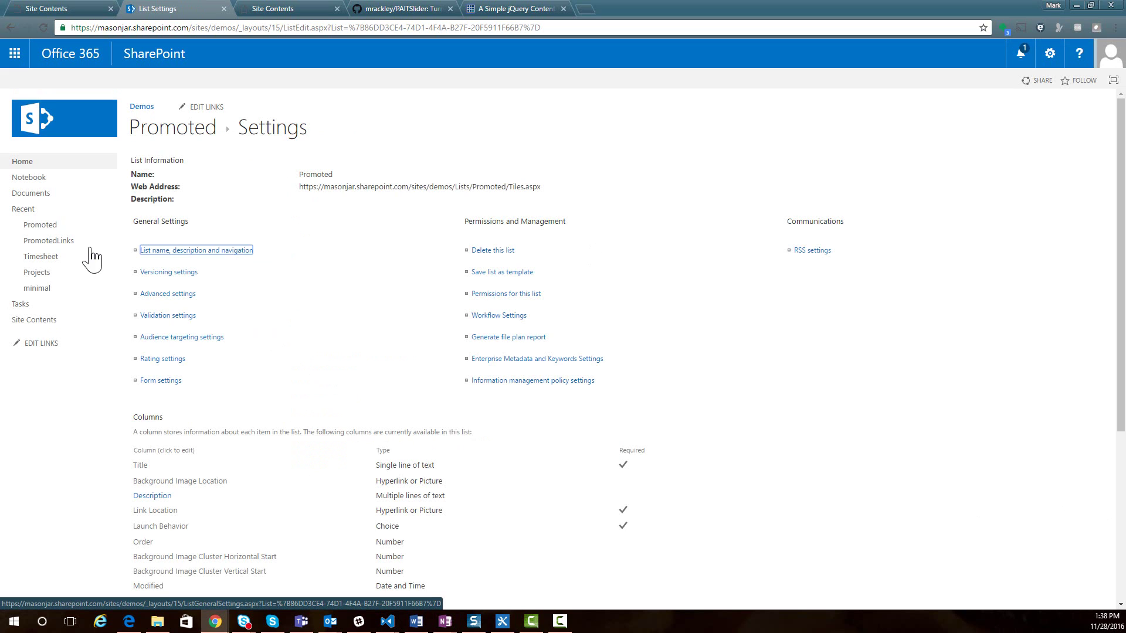
Open the PromotedLinks list in the All Promoted Links view
click(52, 246)
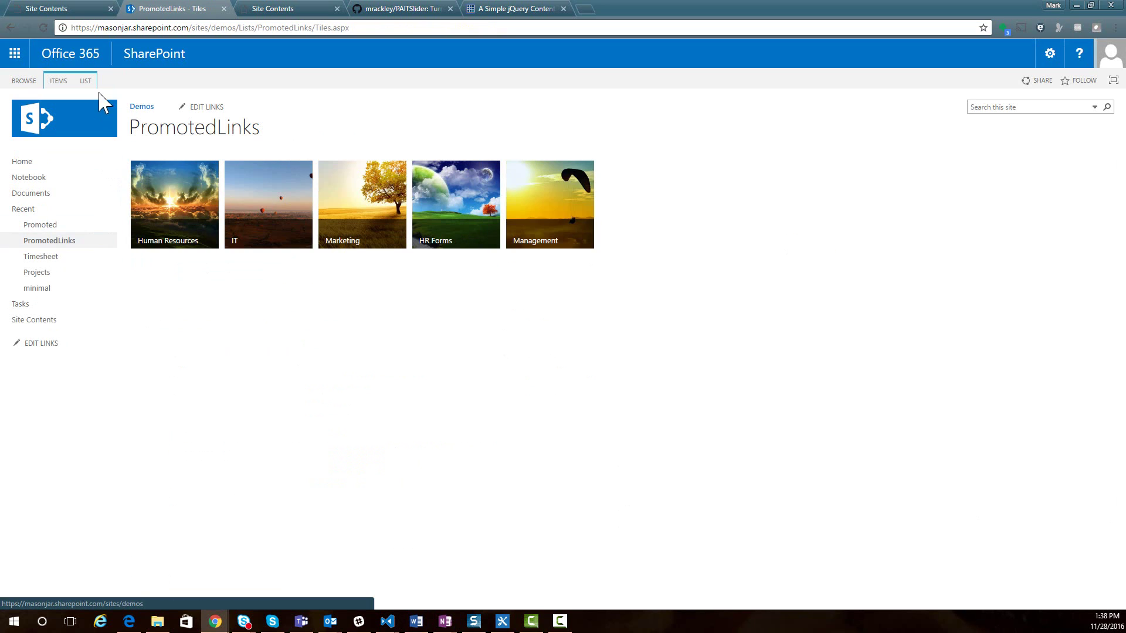
click(86, 82)
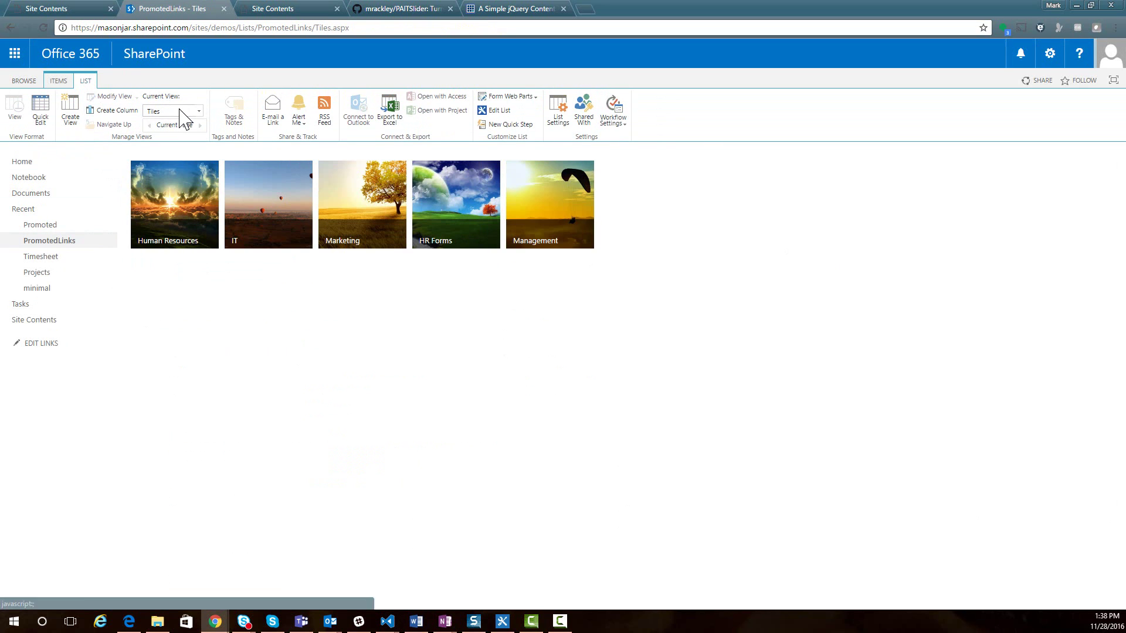
click(182, 111)
click(176, 169)
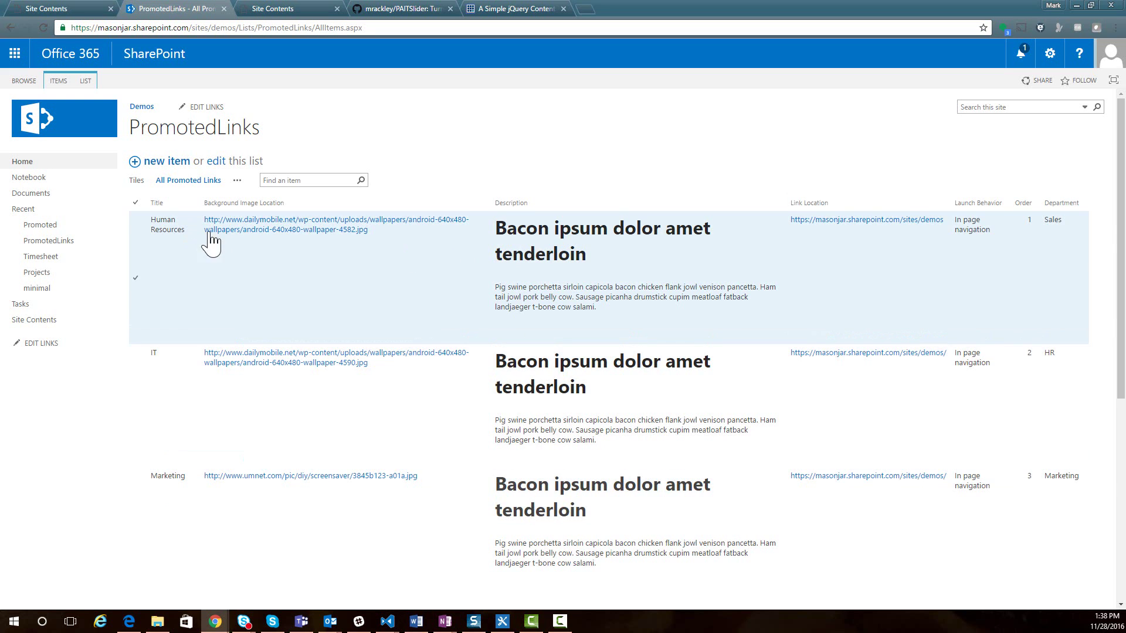
Browse the PromotedLinks items, then return to the PAITSlider GitHub repository
scroll(557, 385, down, 2)
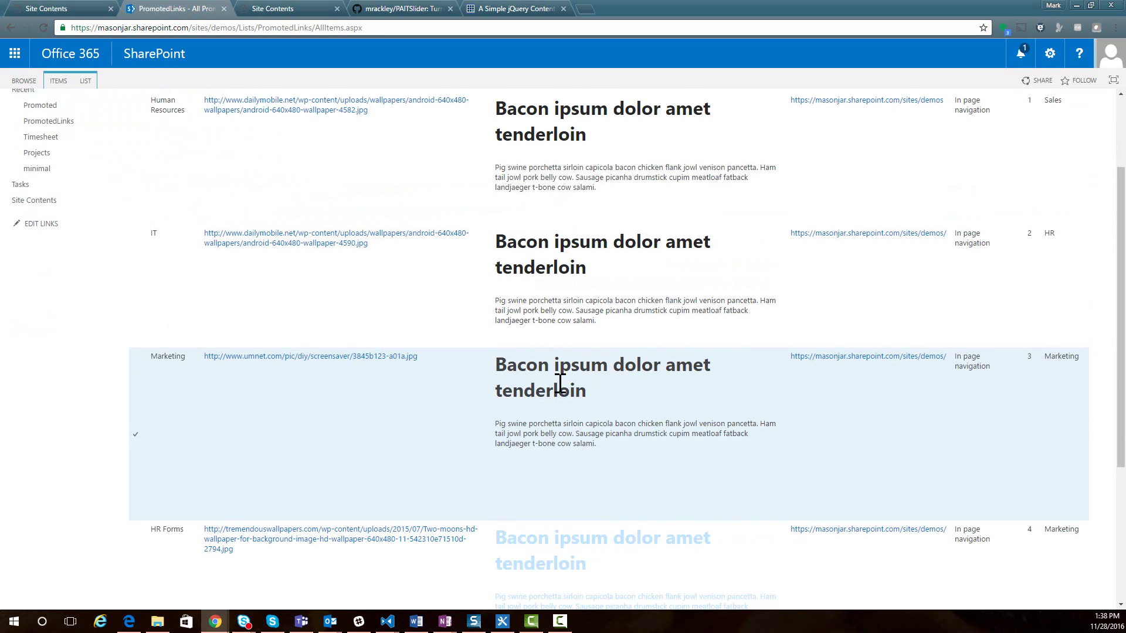
scroll(560, 384, down, 3)
scroll(565, 387, down, 1)
scroll(565, 382, up, 3)
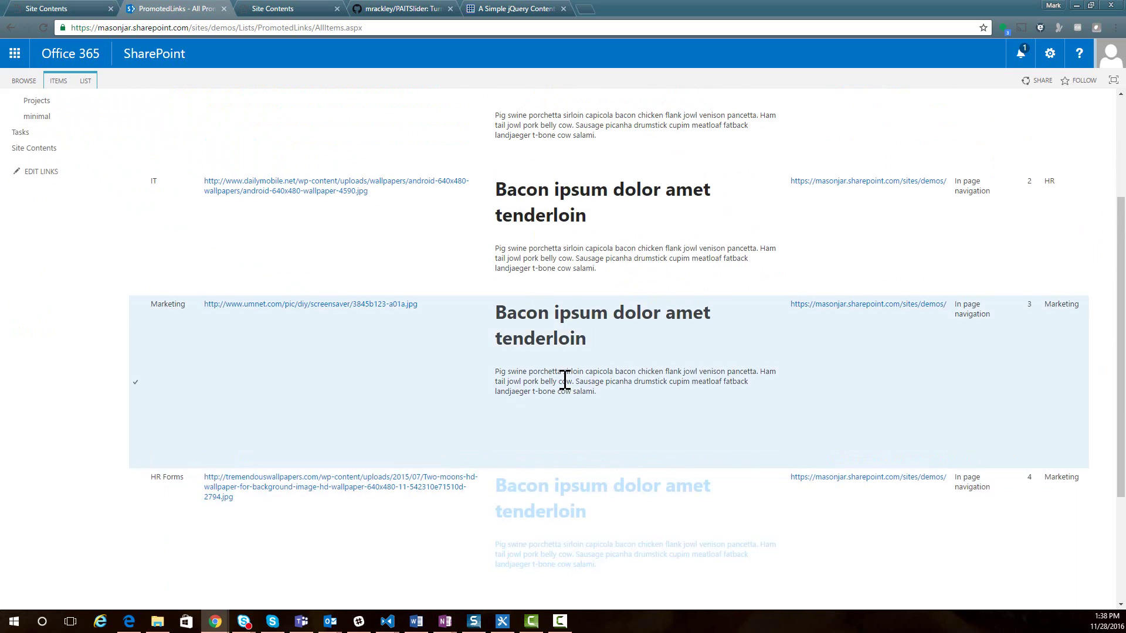
scroll(565, 378, up, 2)
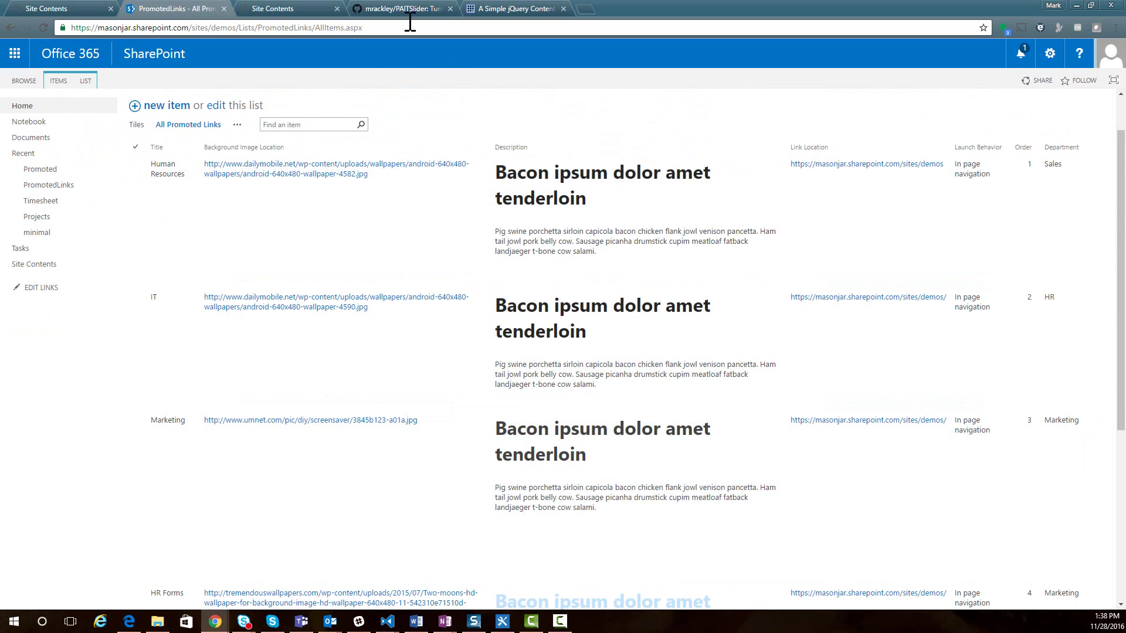
click(399, 8)
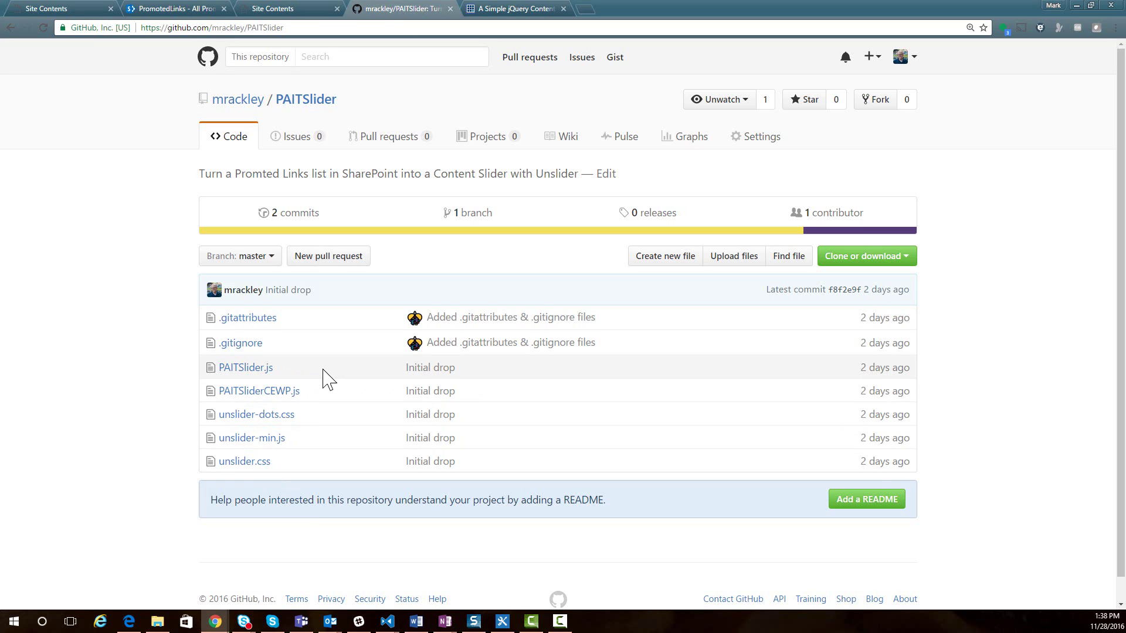
Drag PAITSlider.js and PAITSliderCEWP.js from File Explorer into the Site Assets library
click(285, 10)
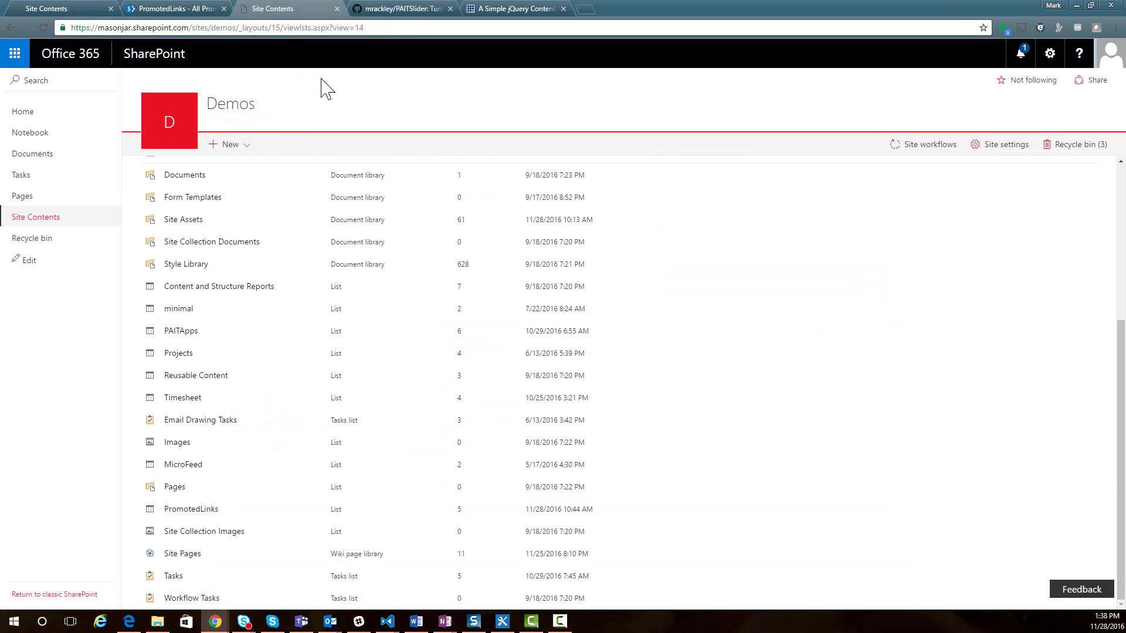
click(187, 221)
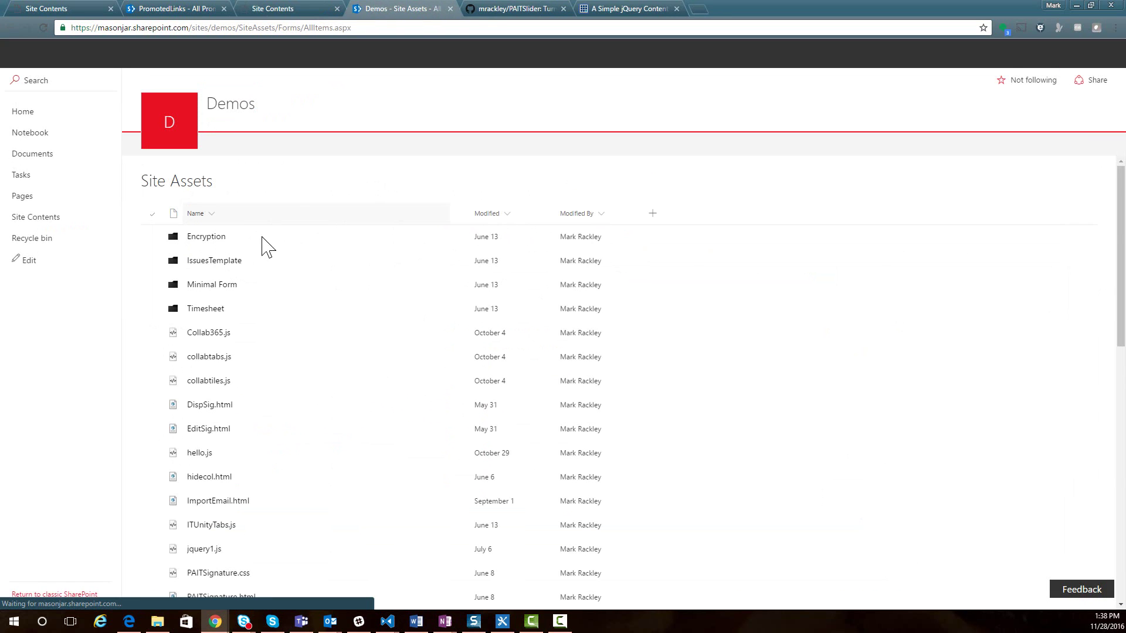
click(168, 626)
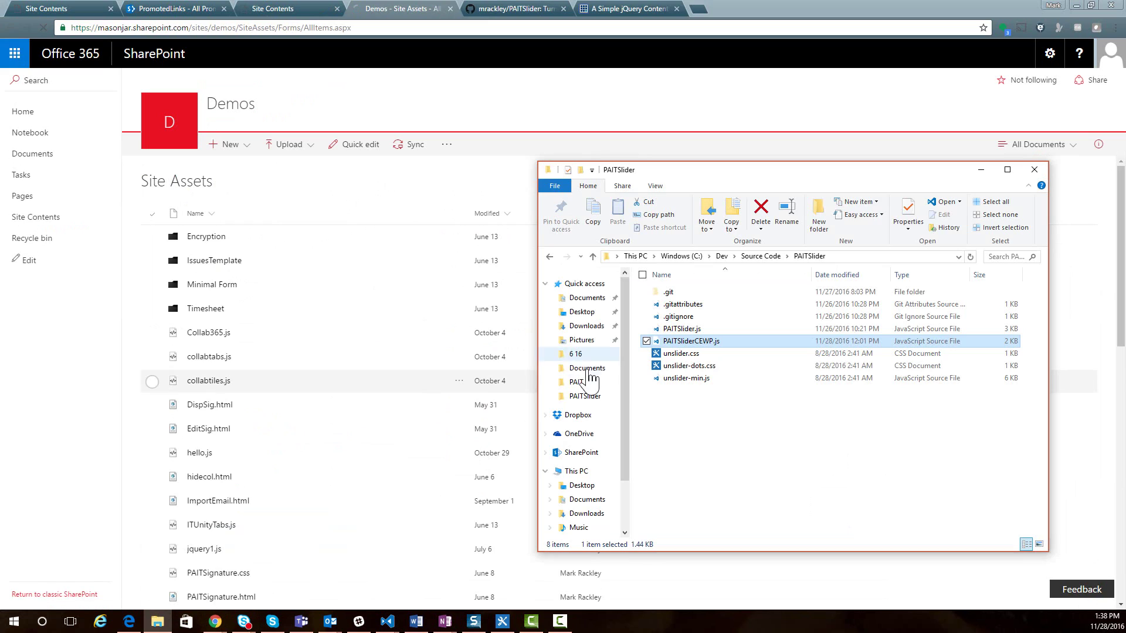
ctrl+click(748, 330)
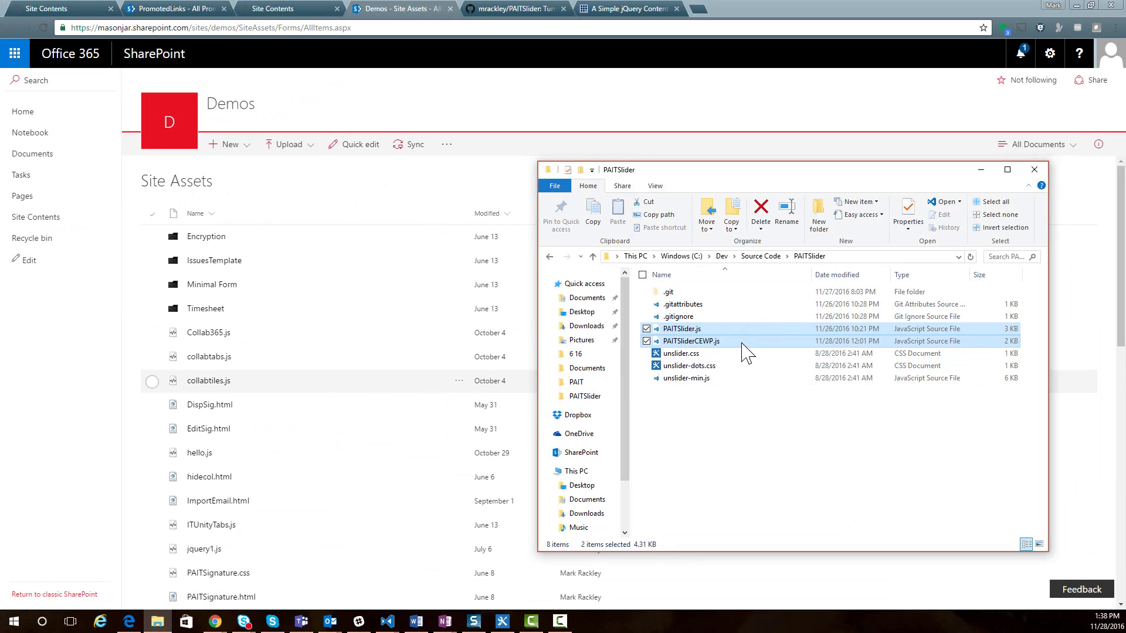
drag(706, 343, 379, 437)
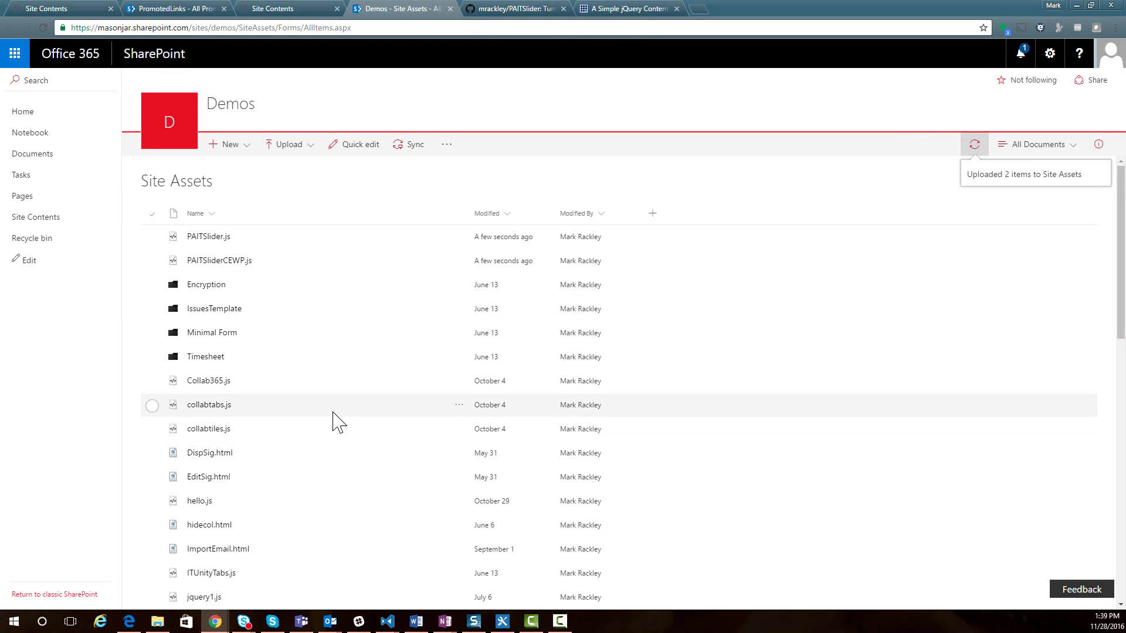
From Site Contents, open Site Pages and start a new Web Part Page
click(286, 10)
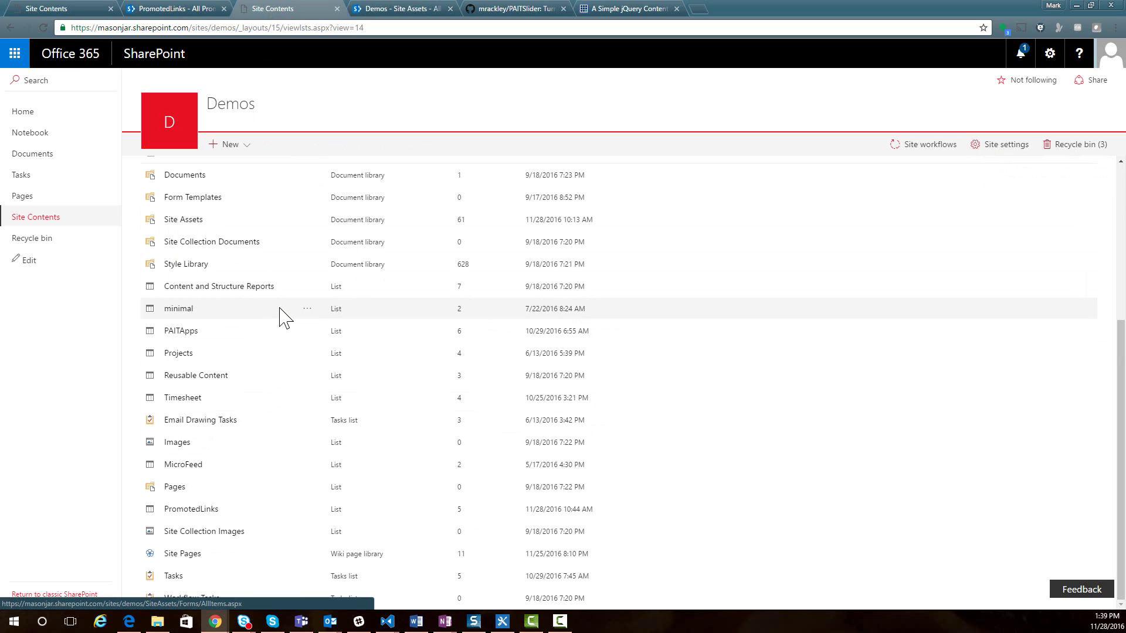
click(185, 560)
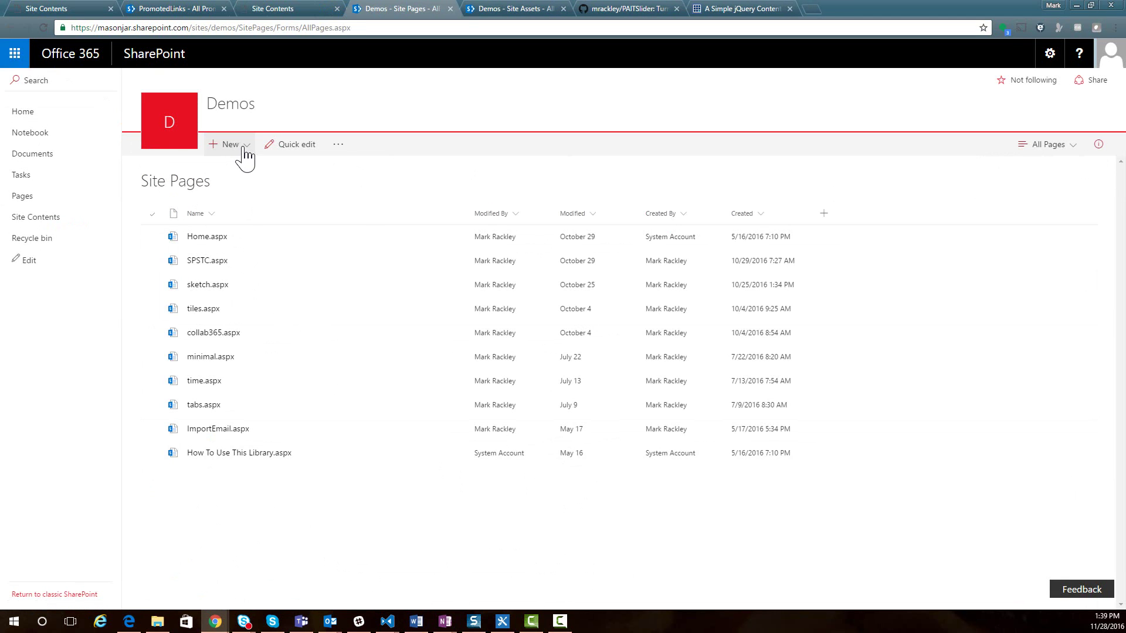
click(242, 147)
click(248, 200)
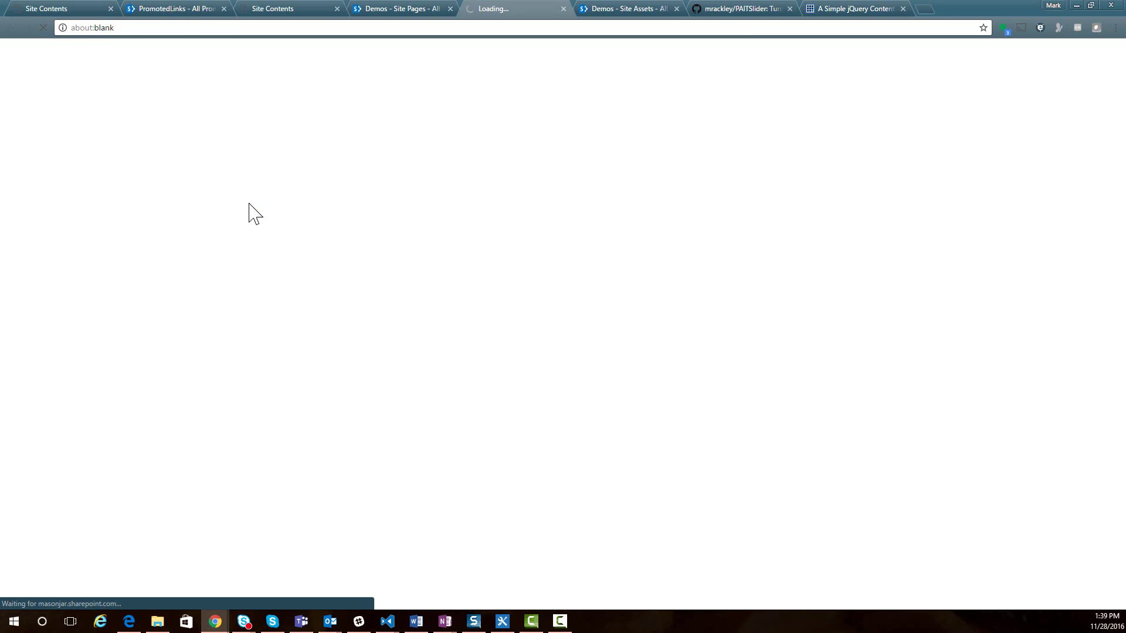
Create a web part page named PAITSlider saved in the Site Pages library
text(PAITS)
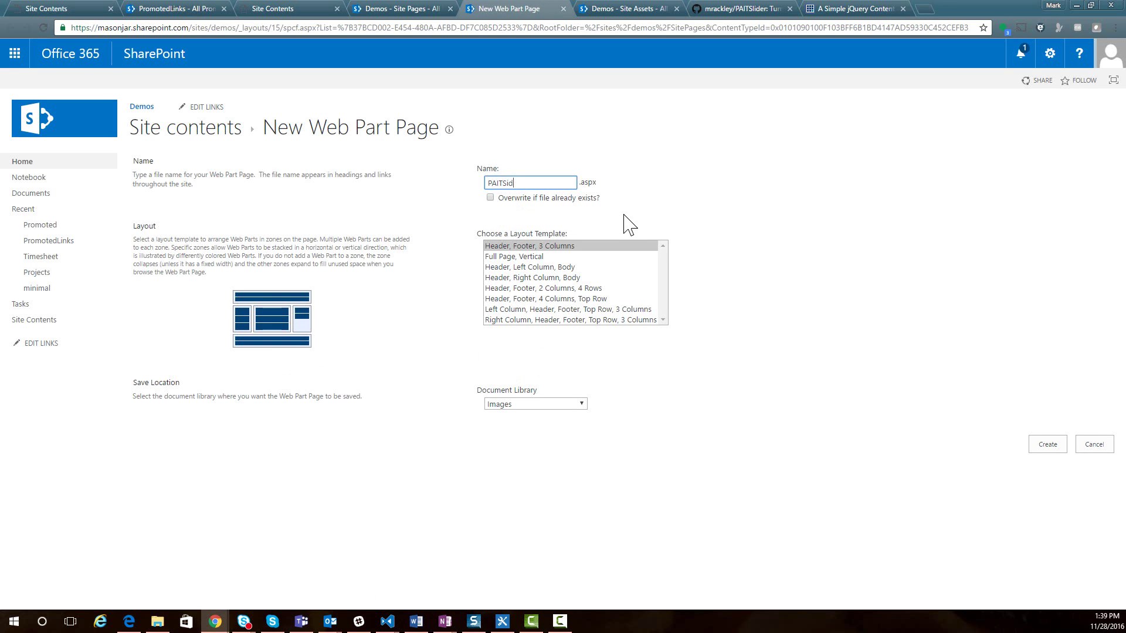
text(lider)
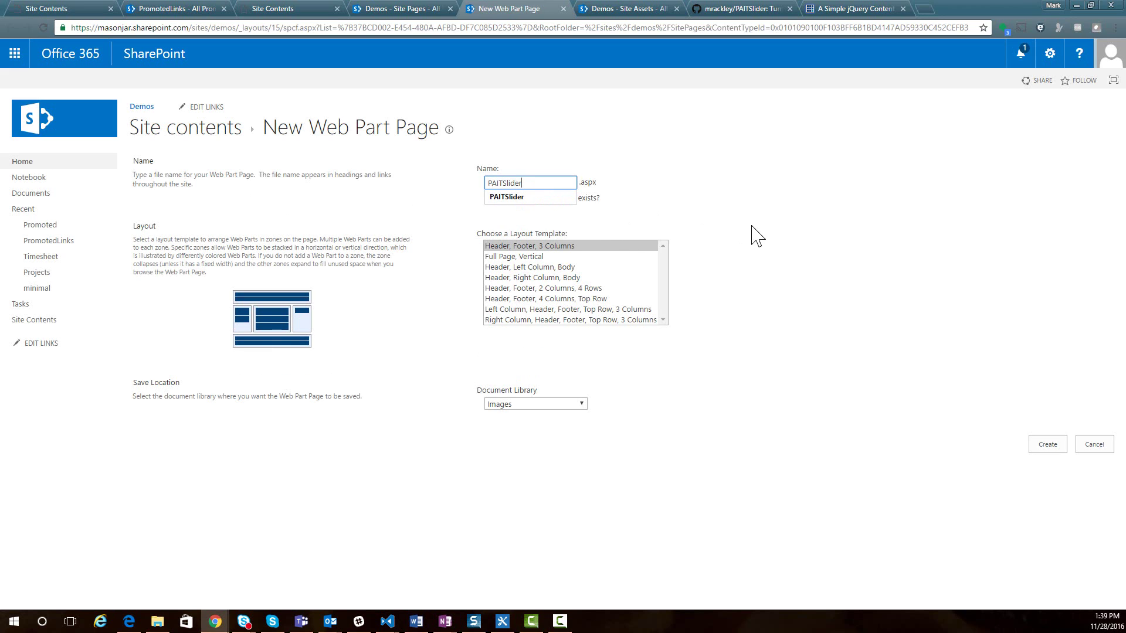
click(545, 404)
click(520, 490)
click(1048, 446)
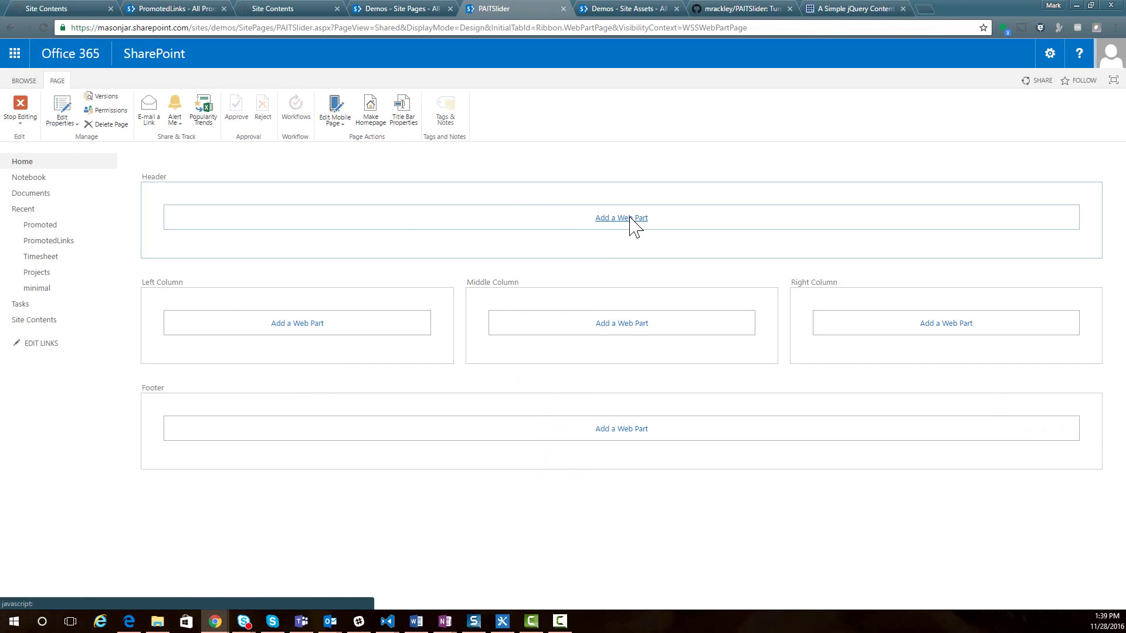
Add a Media and Content > Content Editor web part to the Header zone and open its Edit Web Part pane
click(632, 219)
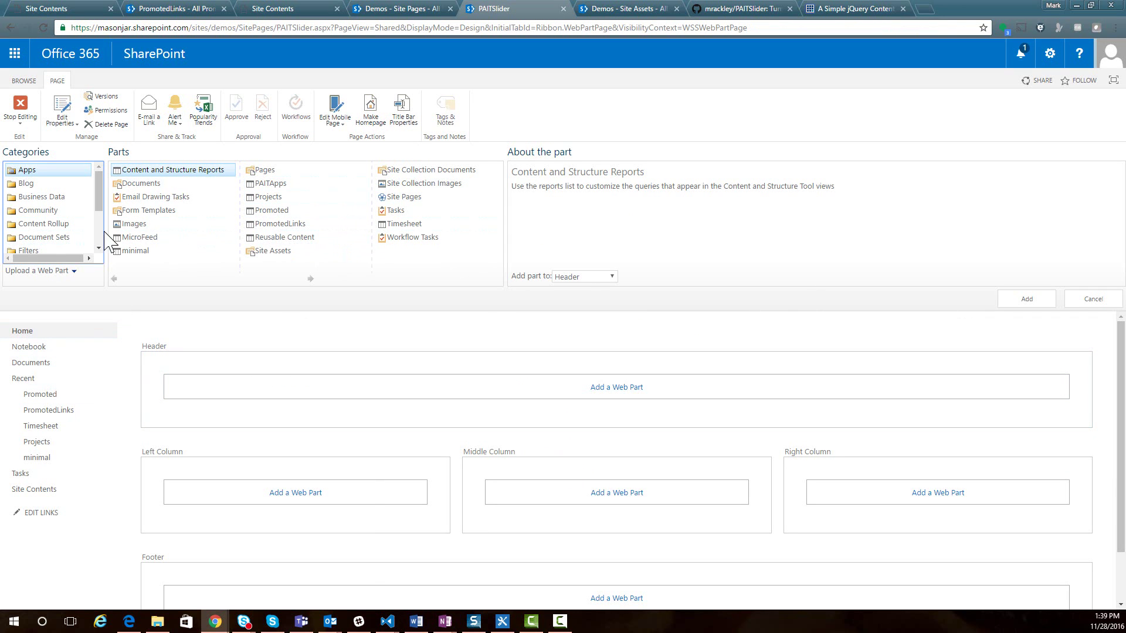
scroll(75, 223, down, 3)
click(75, 205)
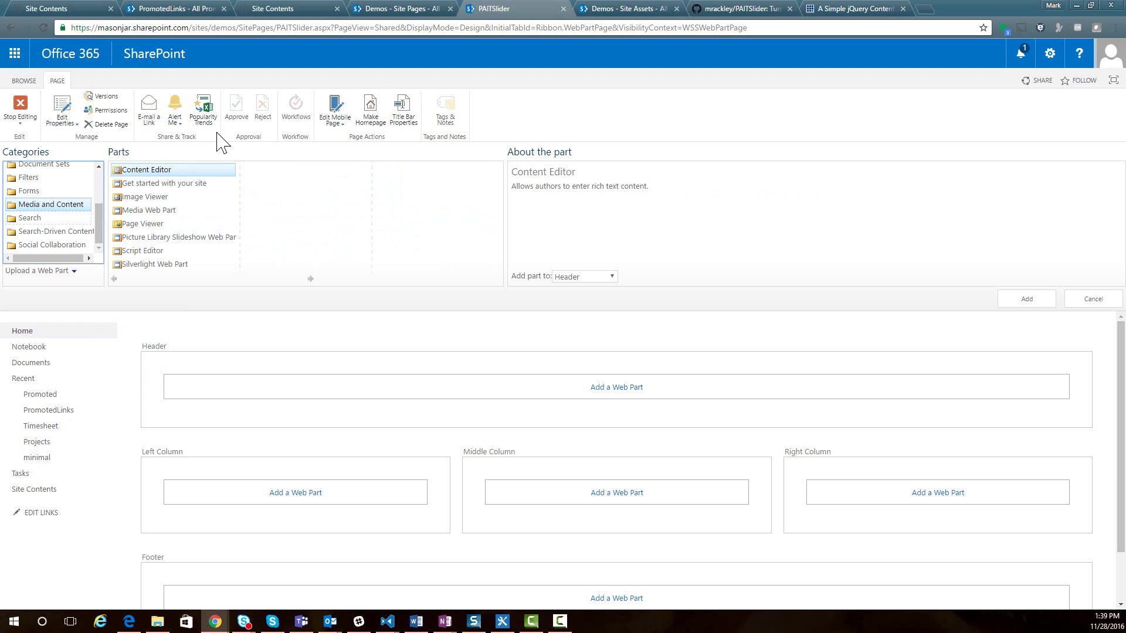
click(1026, 301)
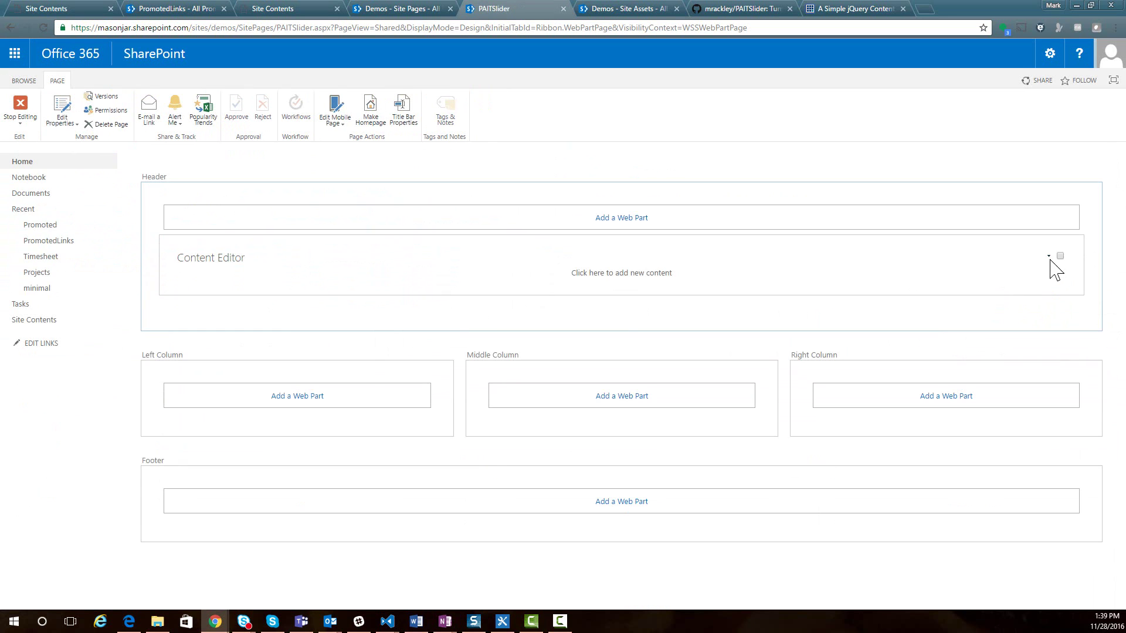
click(1049, 258)
click(1026, 330)
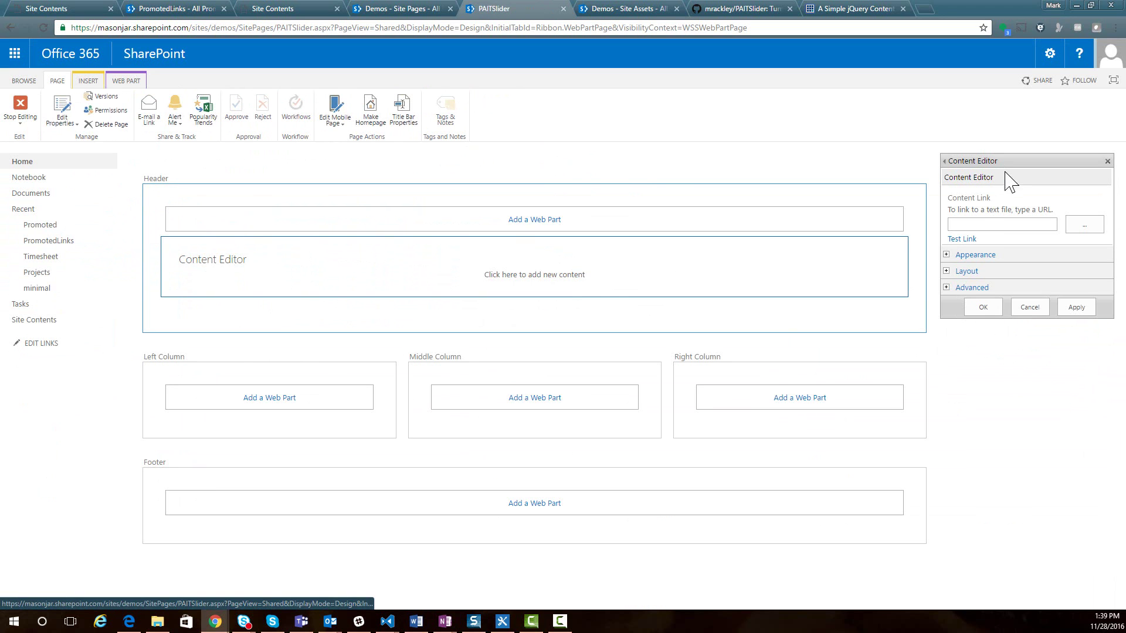
Set the Content Editor's Content Link to ../SiteAssets/PAITSliderCEWP.js and apply it
click(982, 225)
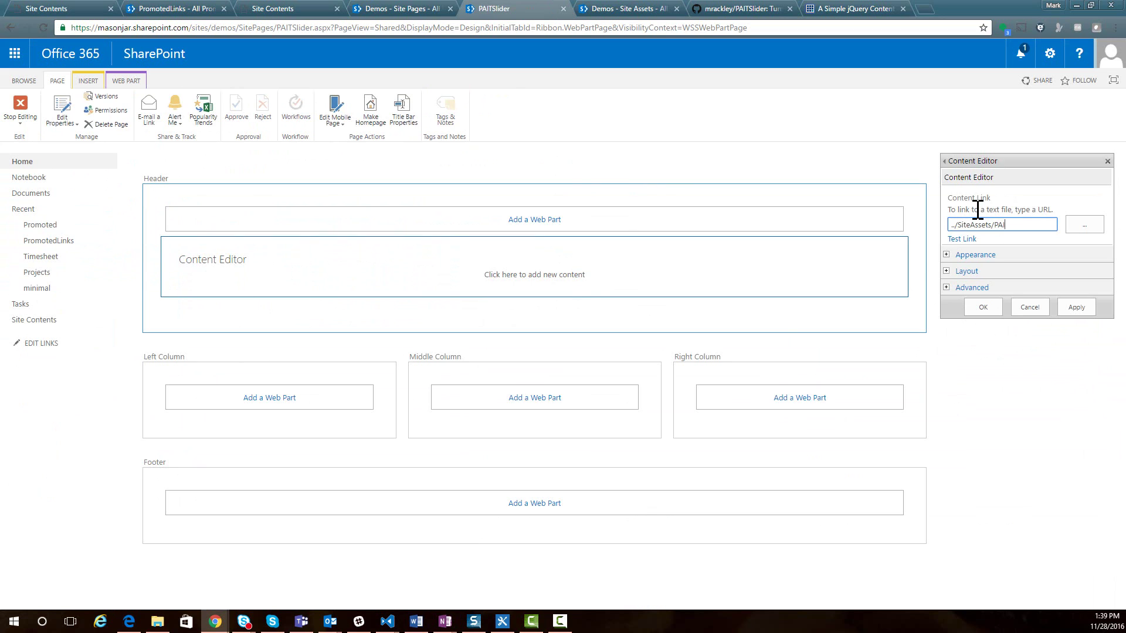
text(../SiteAssets/PAITSliderCEWP.js)
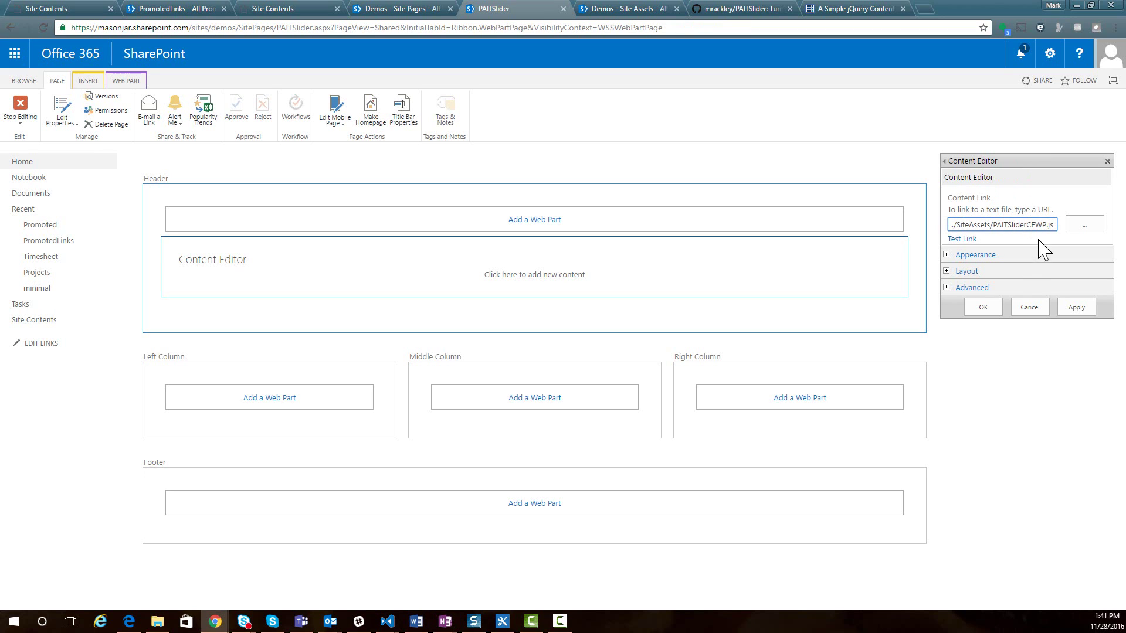
click(1076, 307)
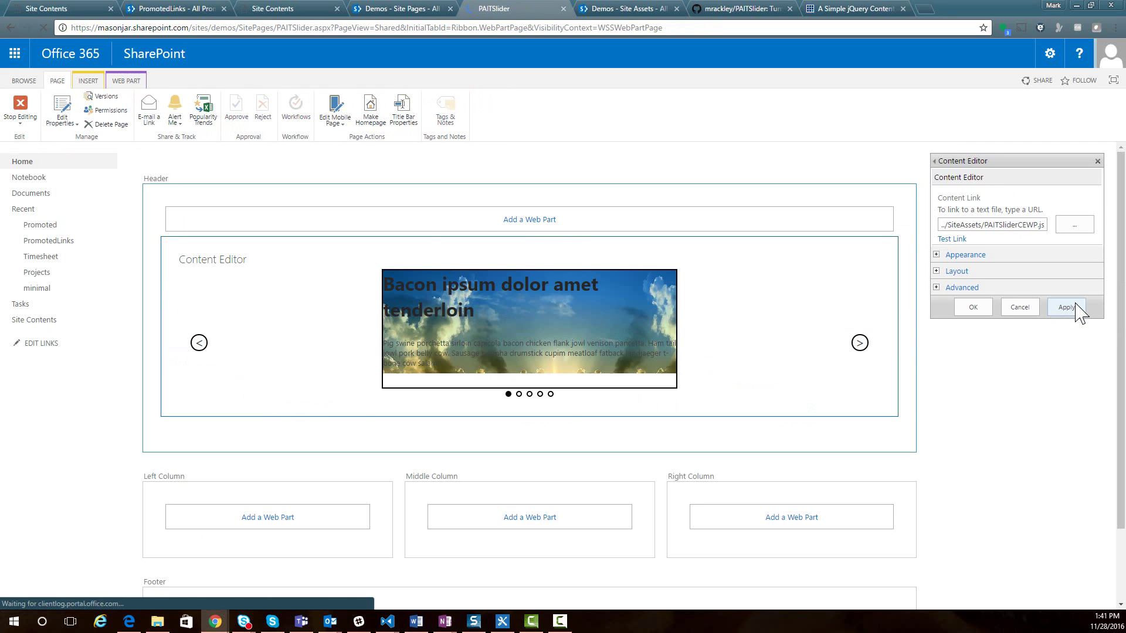
Stop editing the page and advance the slider two slides with its right arrow
click(20, 108)
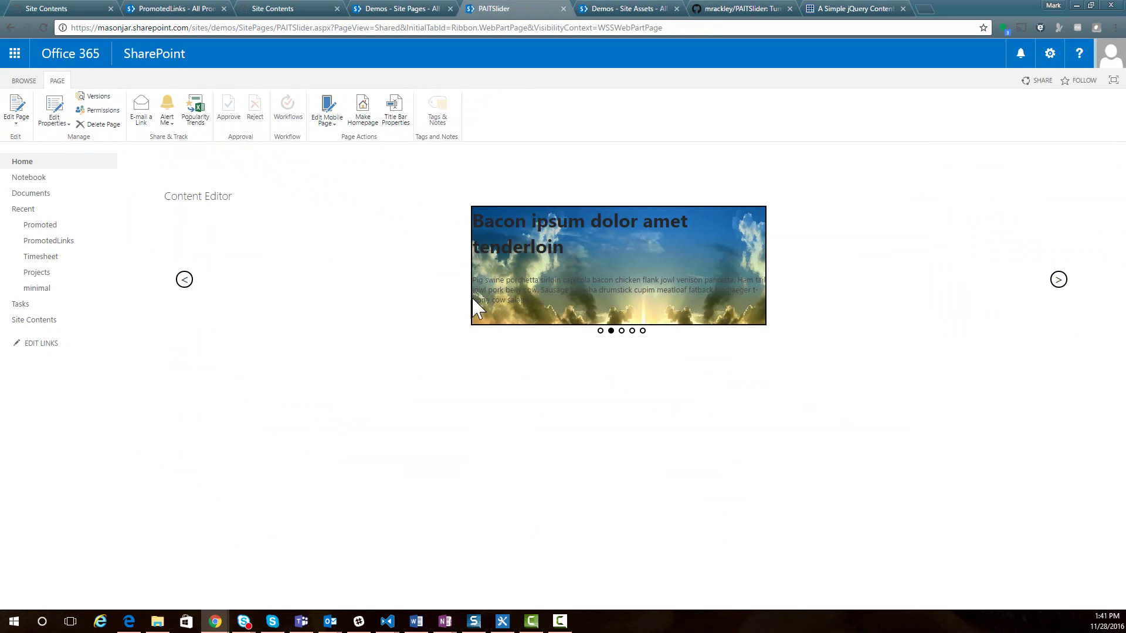
click(1058, 288)
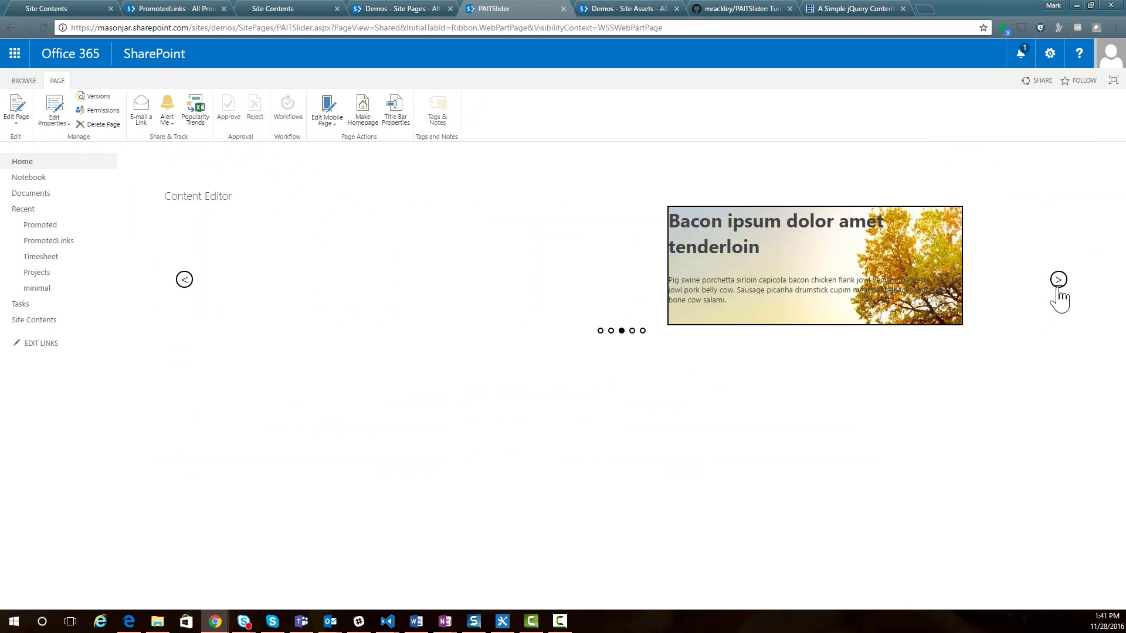
click(1059, 287)
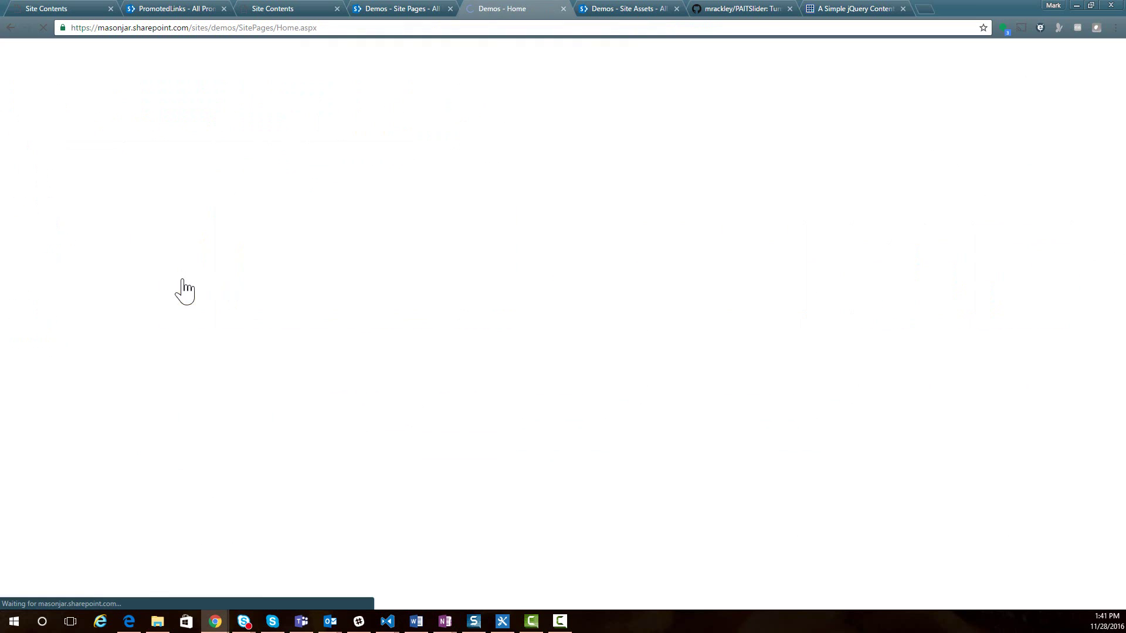
Back on PAITSlider, step the slider back to the last slide, then jump to slides two and four
click(11, 28)
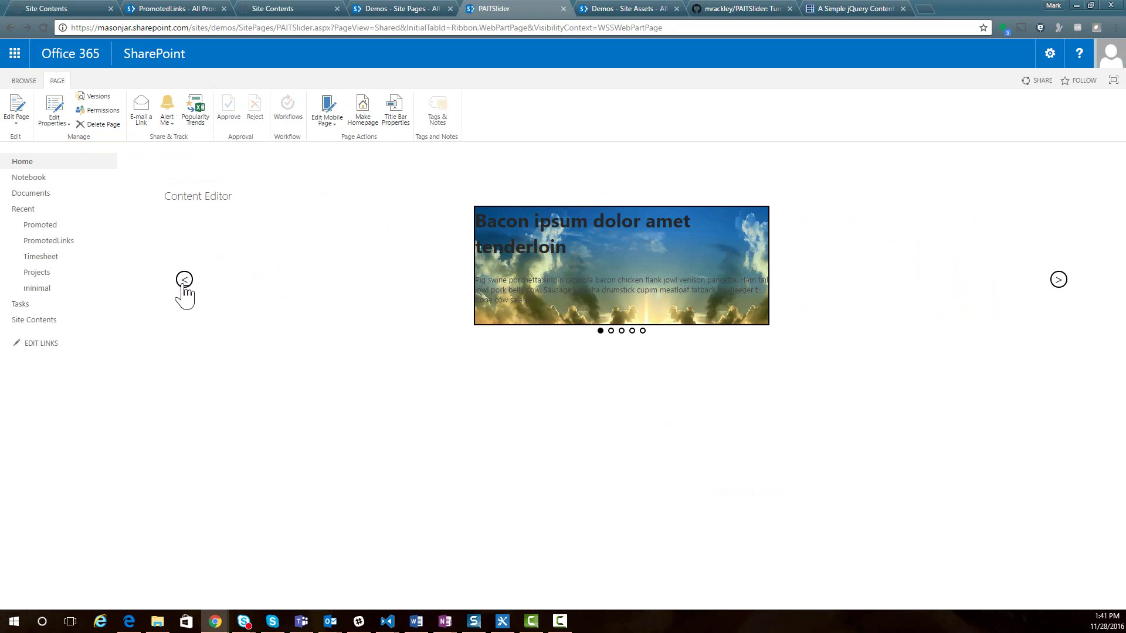
click(184, 280)
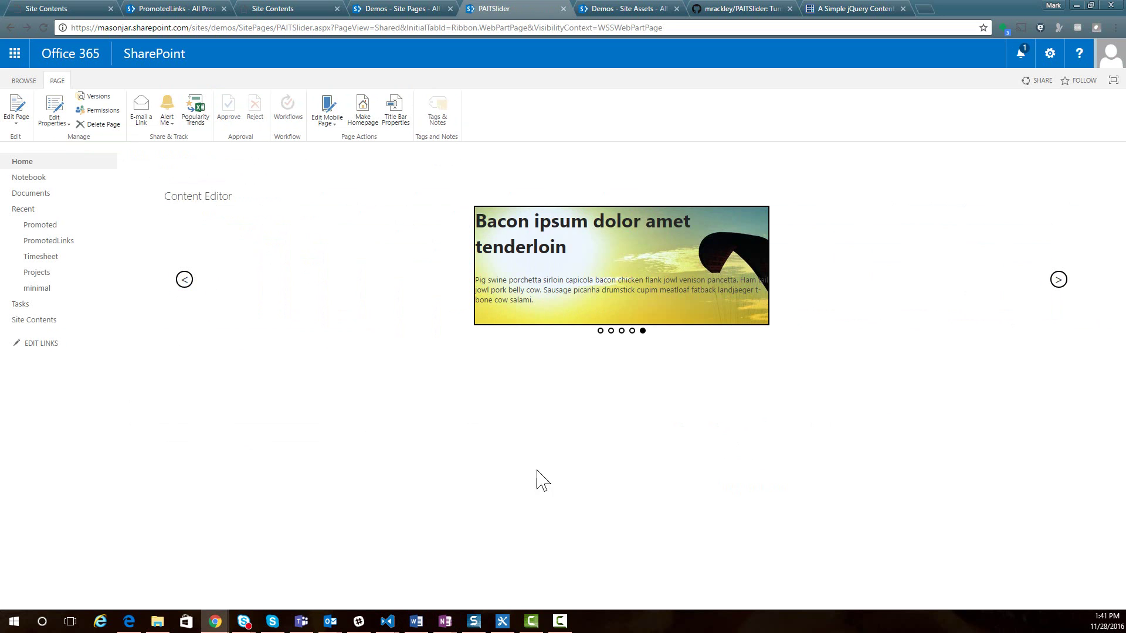
click(611, 330)
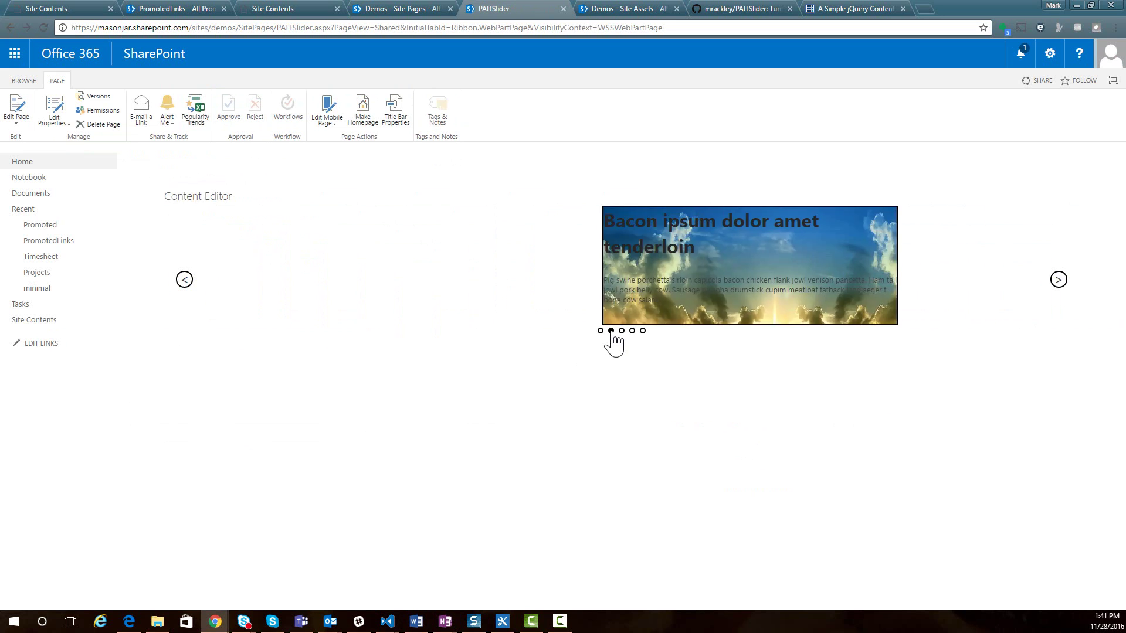
click(632, 331)
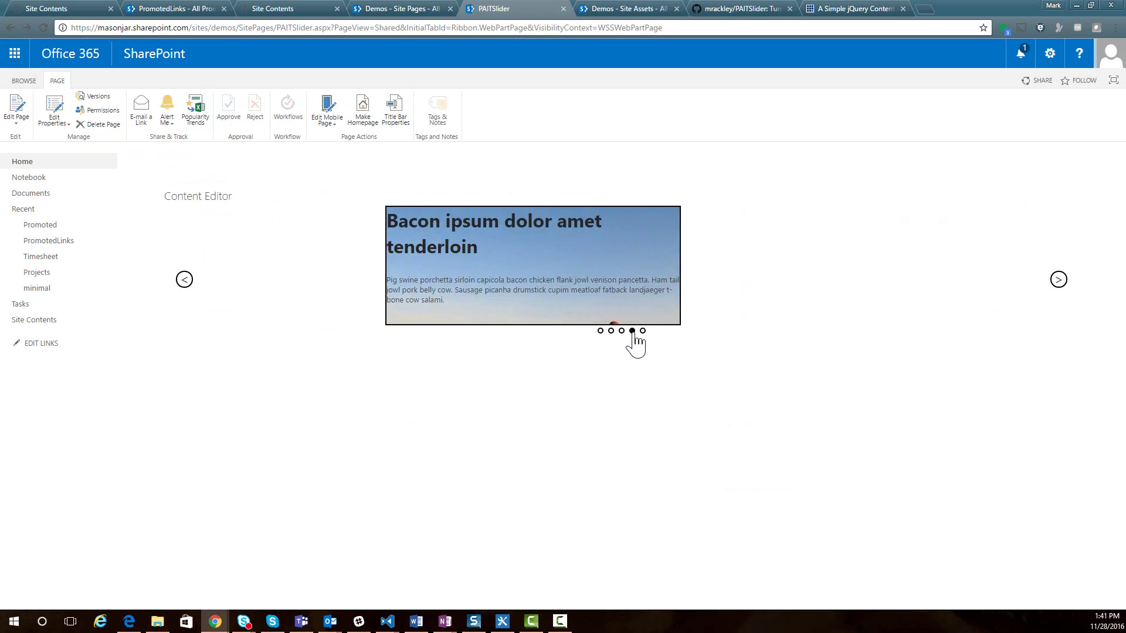